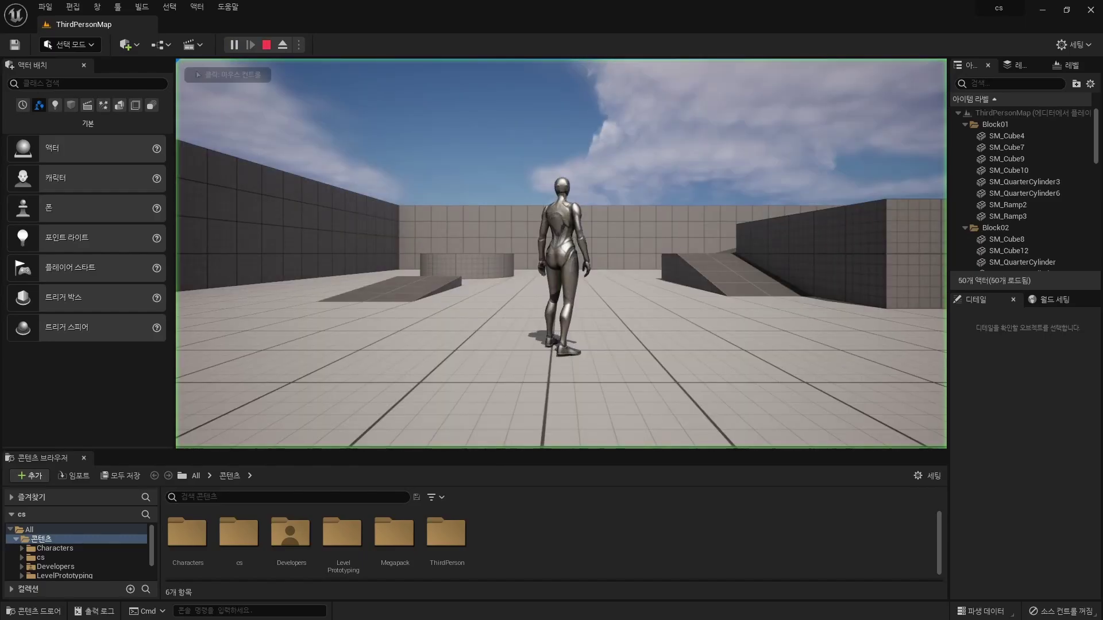
Take control of the character and run it around ThirdPersonMap with W, S and A.
click(561, 253)
key(w)
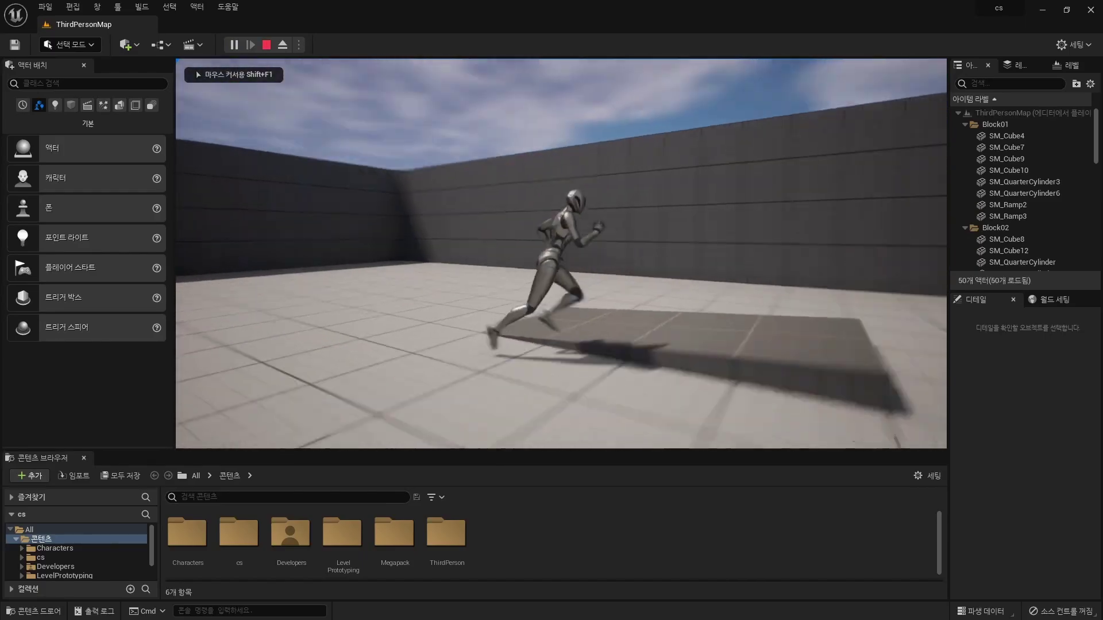
key(s)
key(a)
key(w)
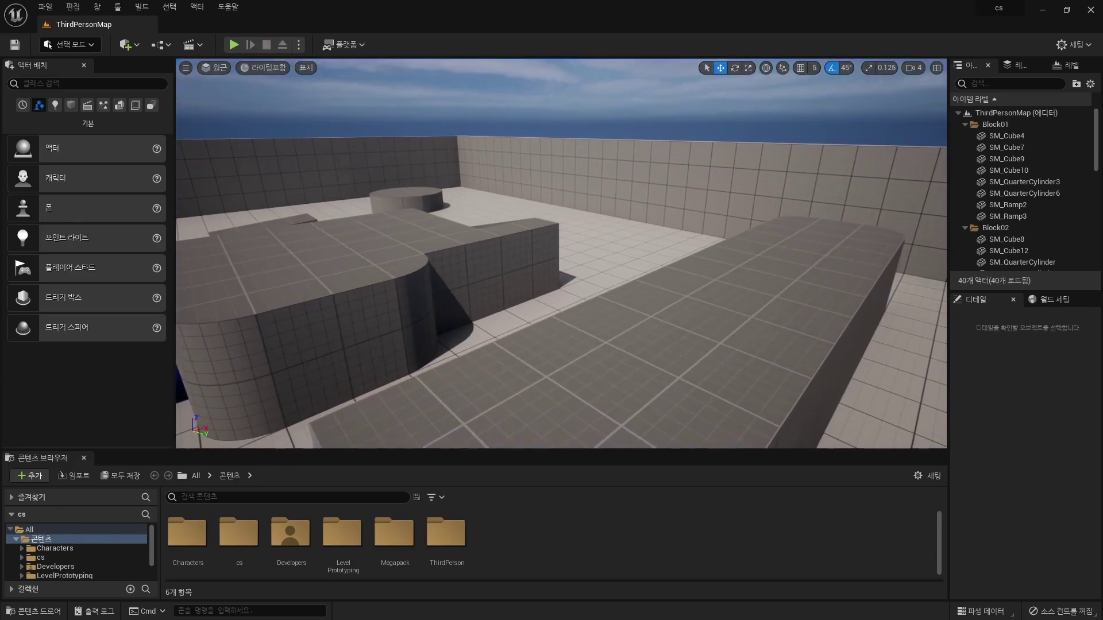
Switch to Player Collision view and inspect SM_Ramp2, SM_Cube9 and SM_Ramp3.
click(263, 68)
click(299, 174)
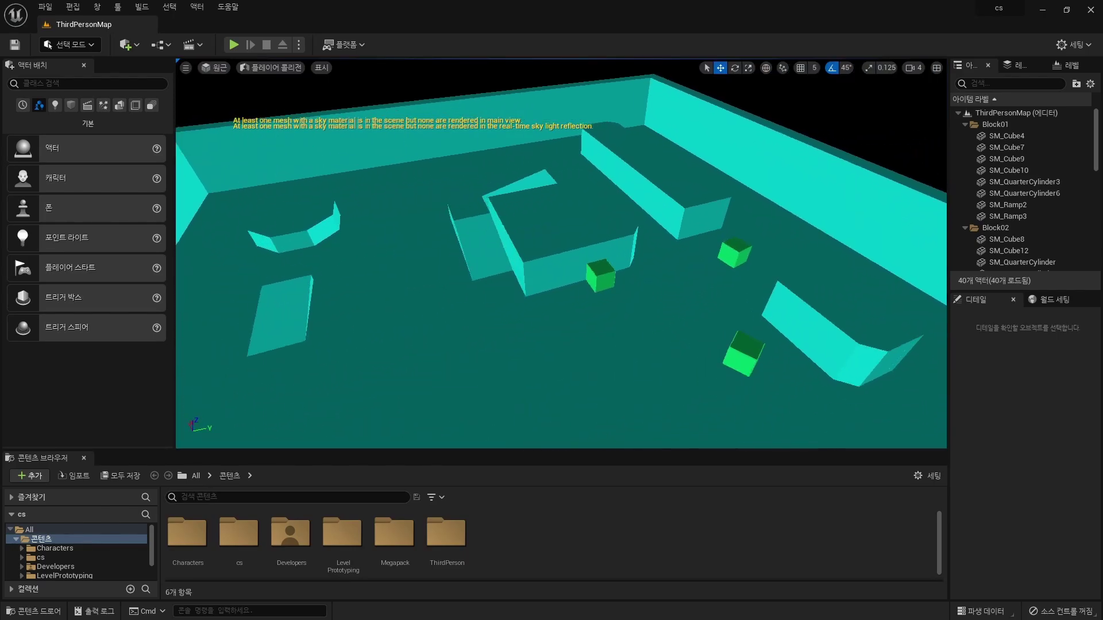
click(603, 234)
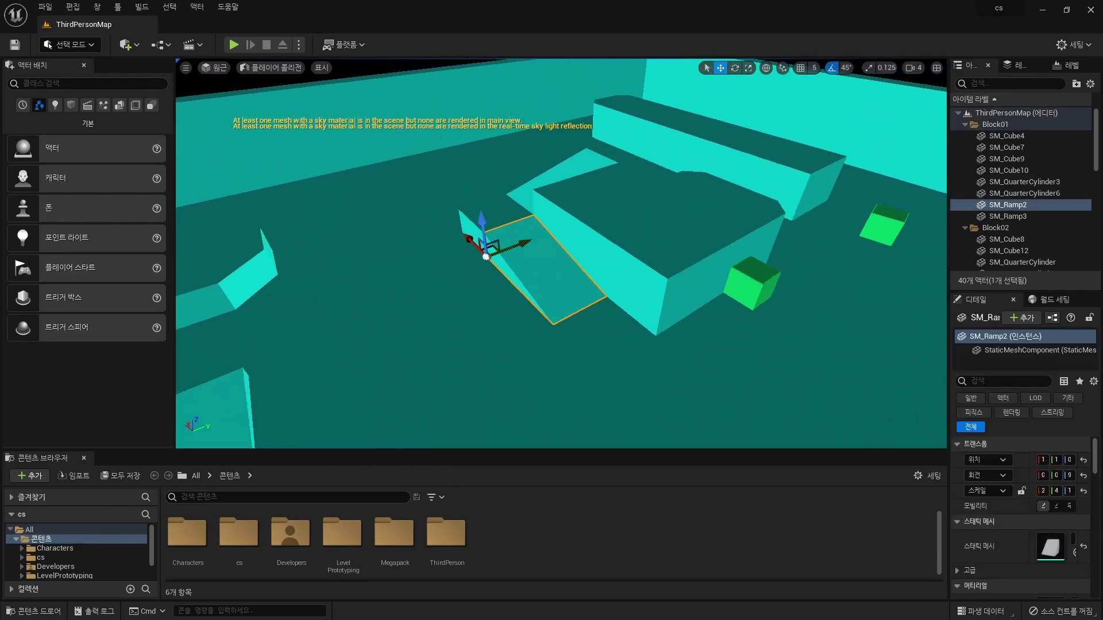
click(471, 229)
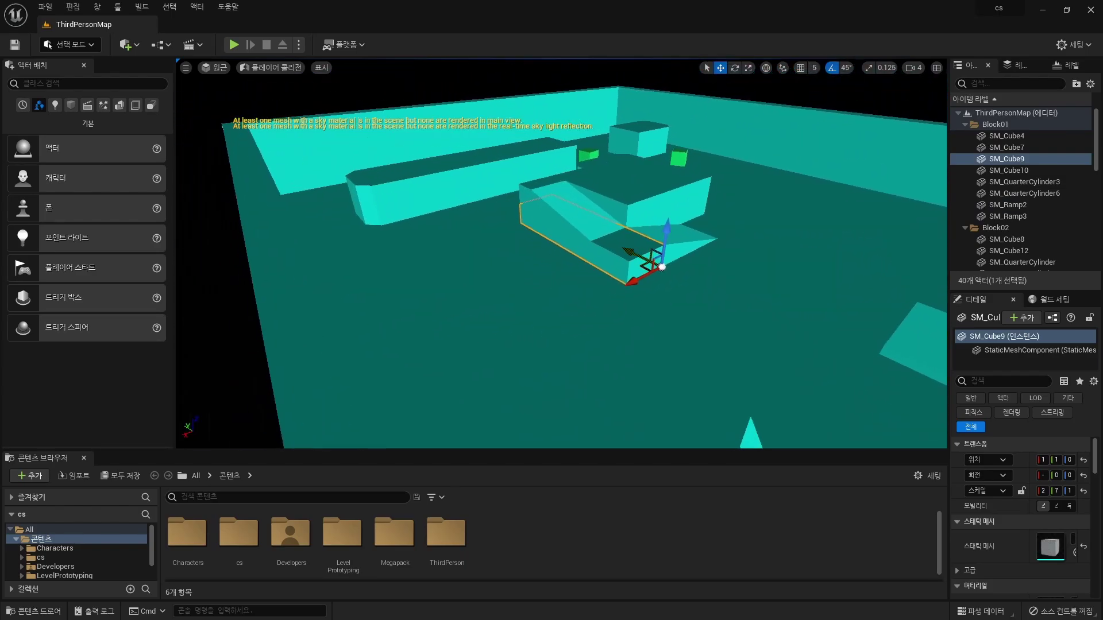
click(592, 234)
Return the viewport to Lit shading and pull the view back from the ramp.
click(269, 67)
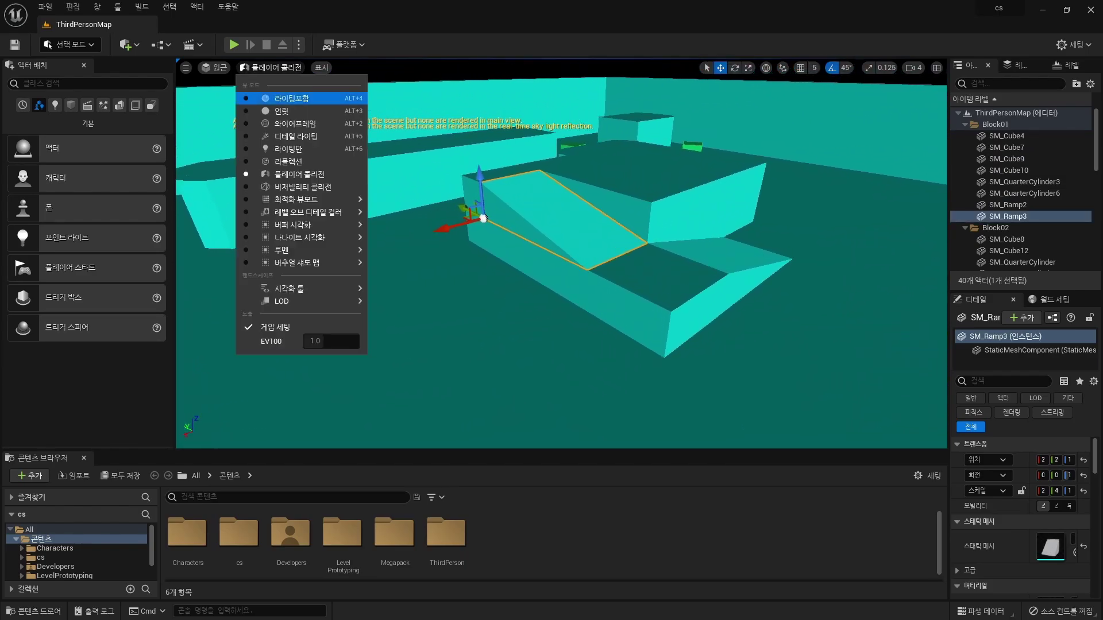
click(279, 98)
scroll(561, 254, down, 5)
key(Escape)
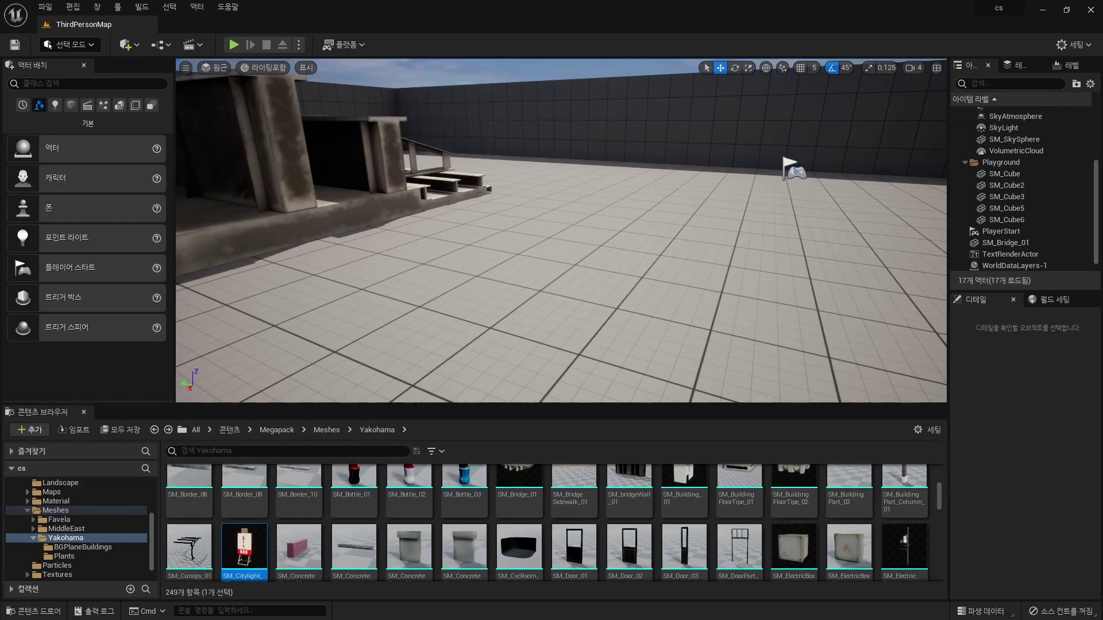
Place the SM_Citylight_02 BAR sign in the level and play-test walking the character around it.
drag(244, 549, 586, 339)
key(e)
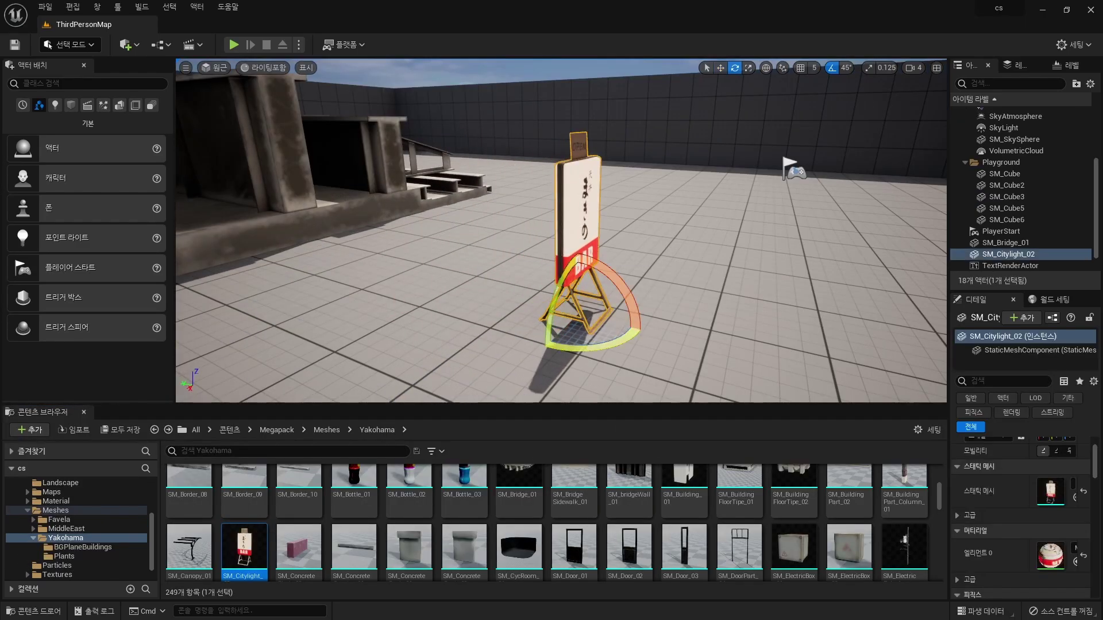
key(alt+p)
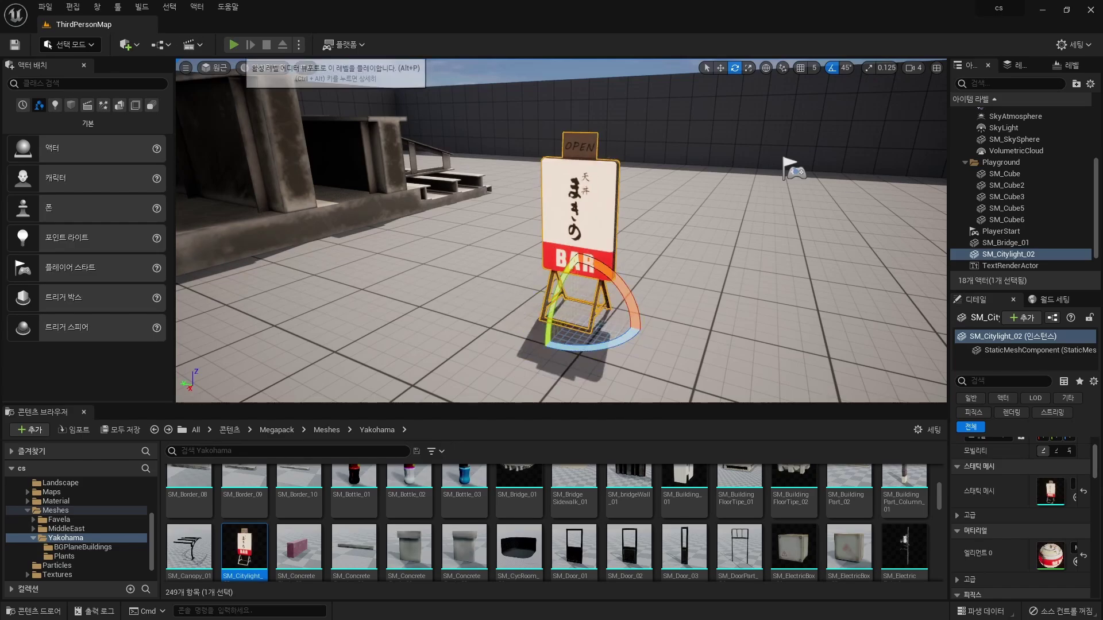
key(w)
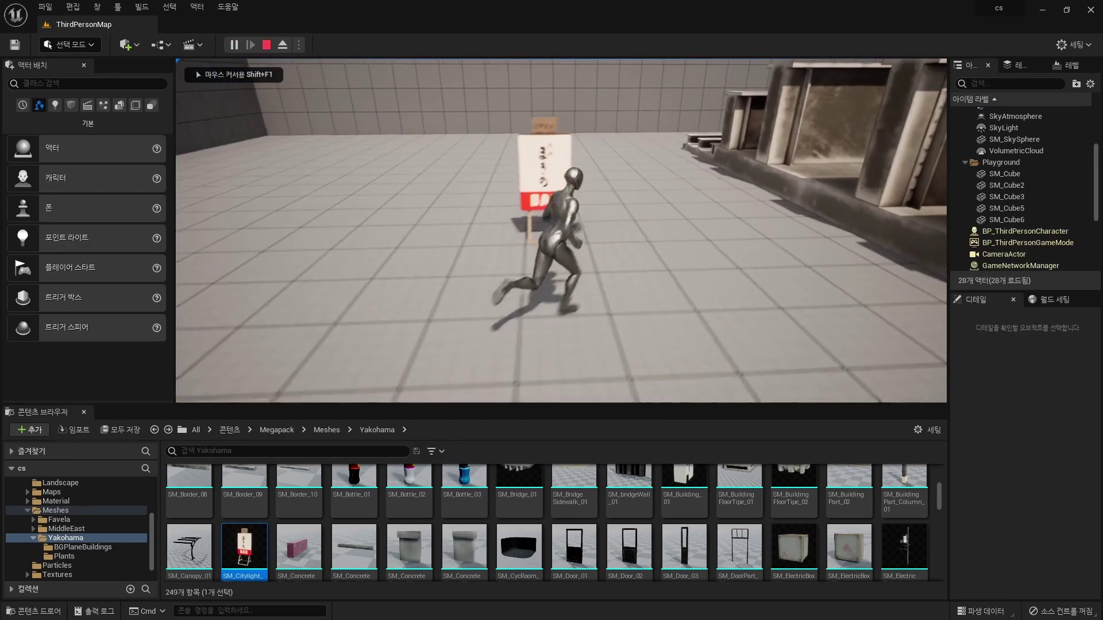
key(s)
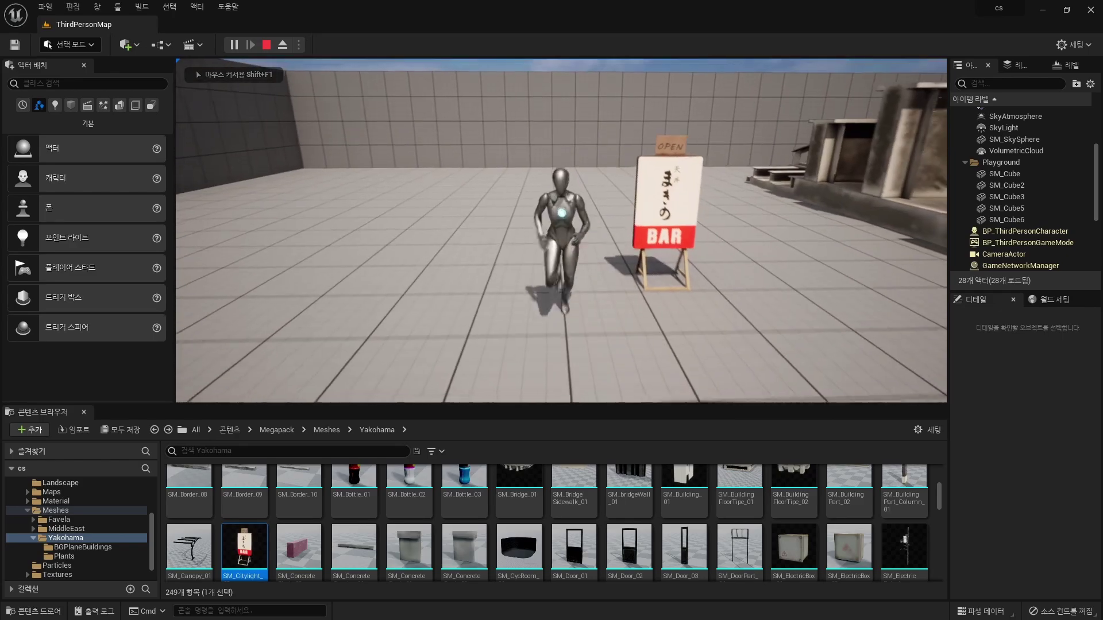
key(s)
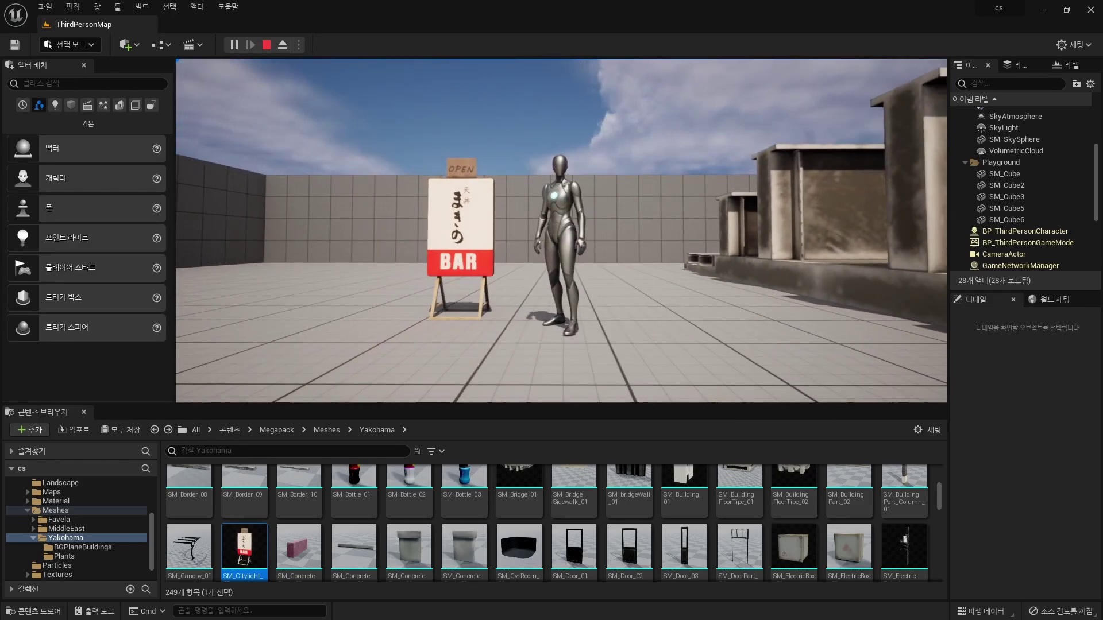
key(Escape)
View the BAR sign in Player Collision mode from around it and select it.
key(f)
click(264, 67)
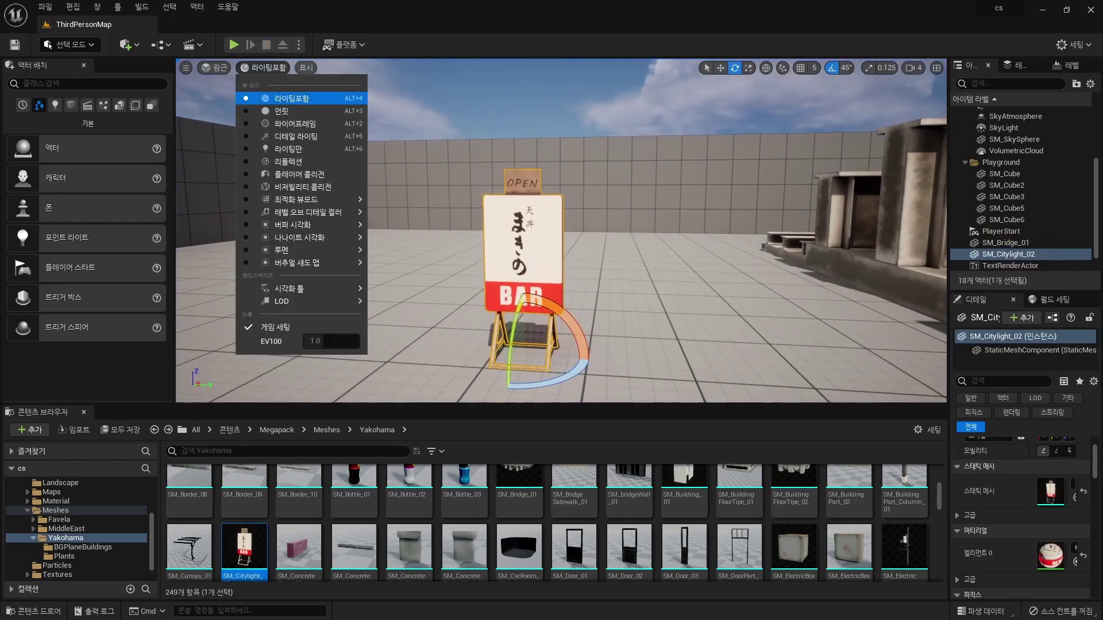
click(298, 186)
alt+drag(534, 258, 580, 253)
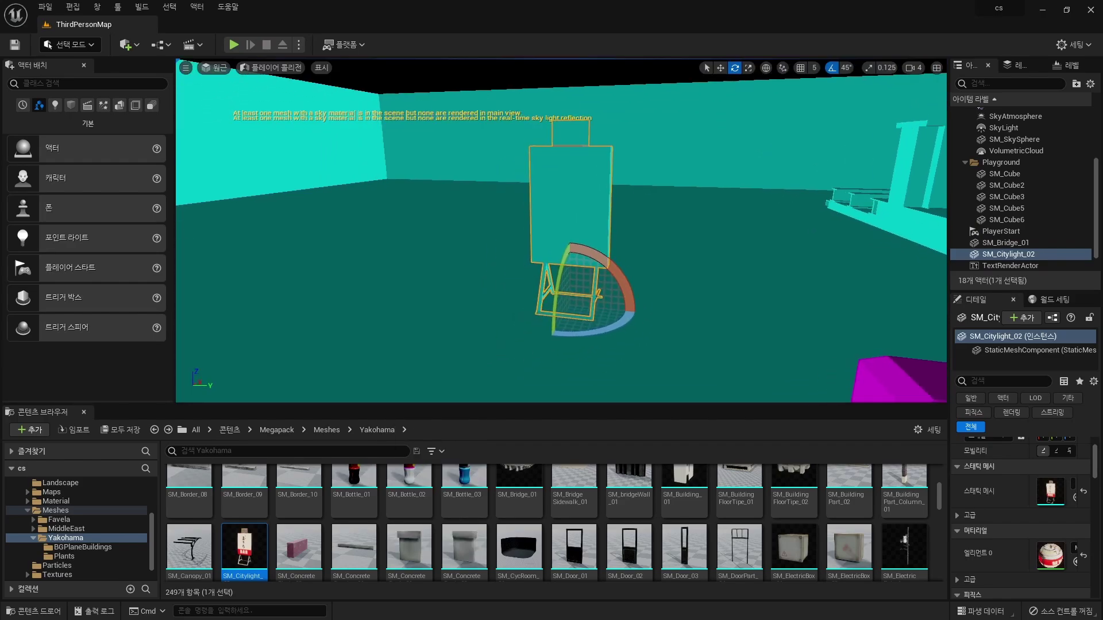
key(Escape)
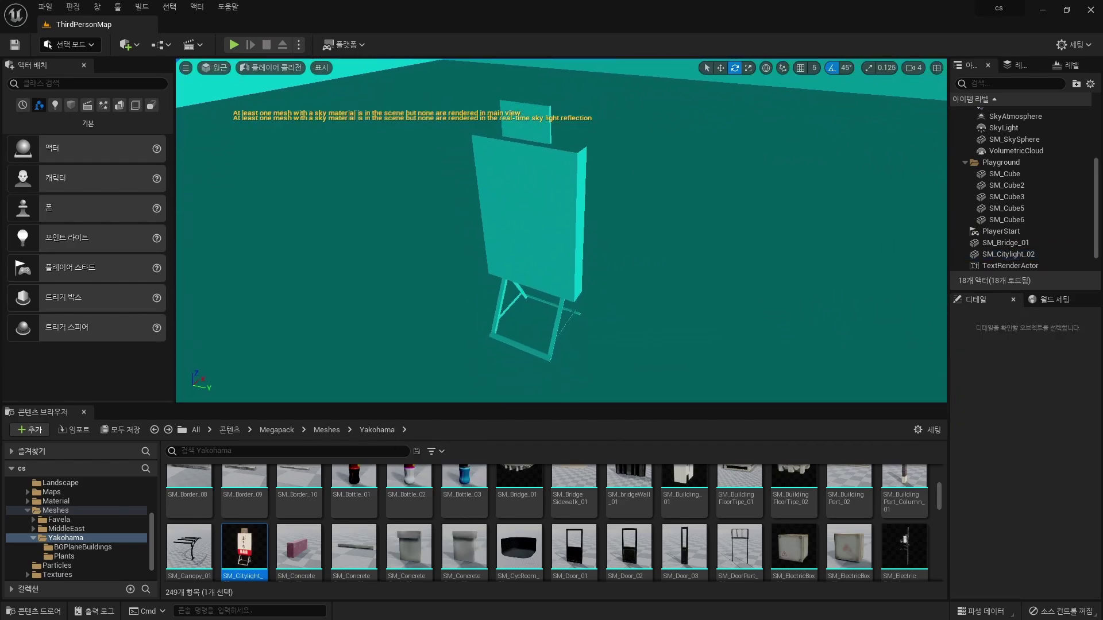
click(529, 198)
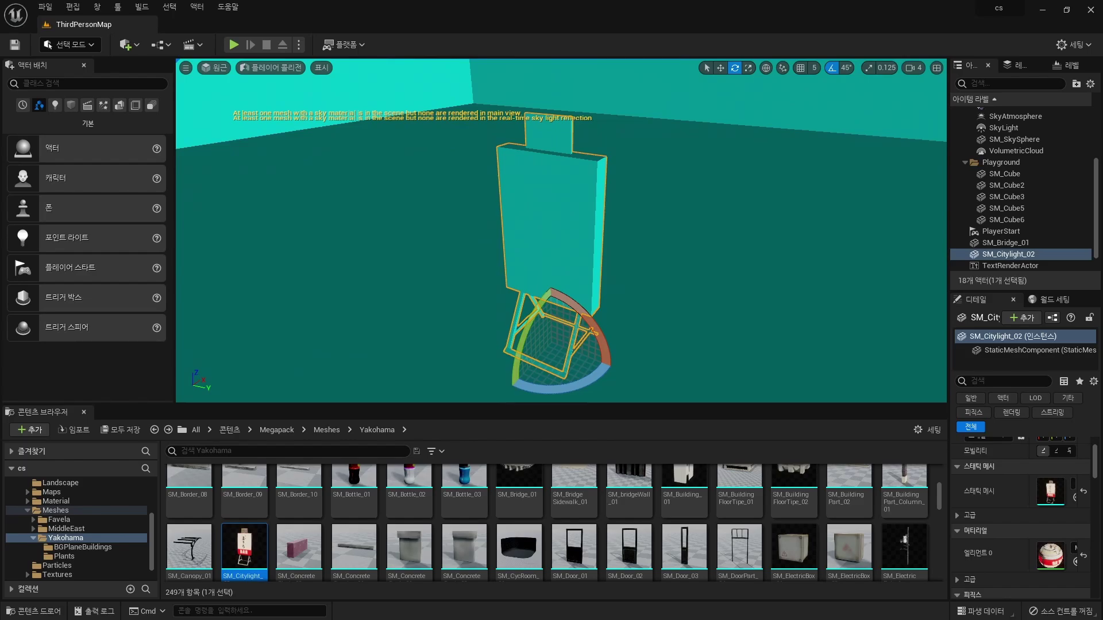
scroll(1023, 506, up, 1)
Show the sign's Simple Collision in the Static Mesh Editor, then start a new play test.
key(ctrl+e)
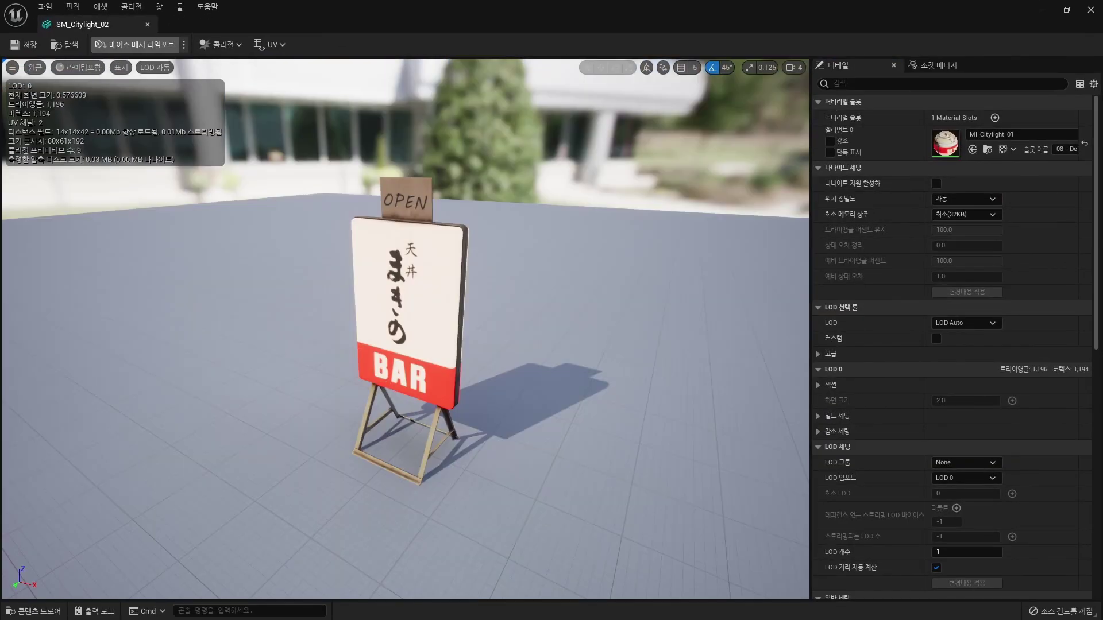
click(121, 67)
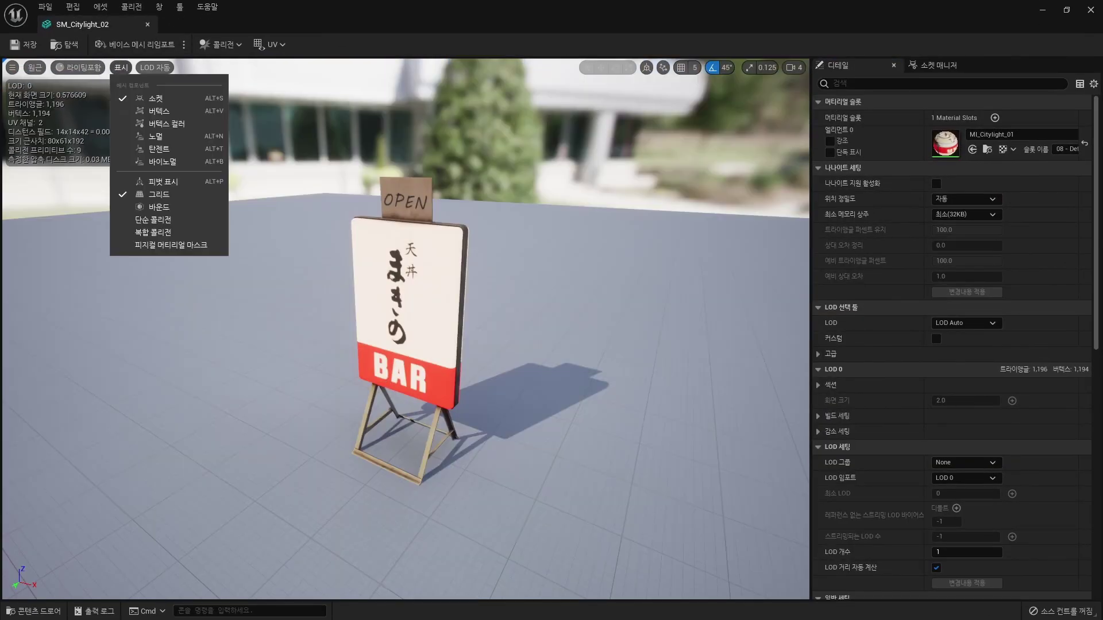
click(153, 232)
drag(402, 344, 259, 345)
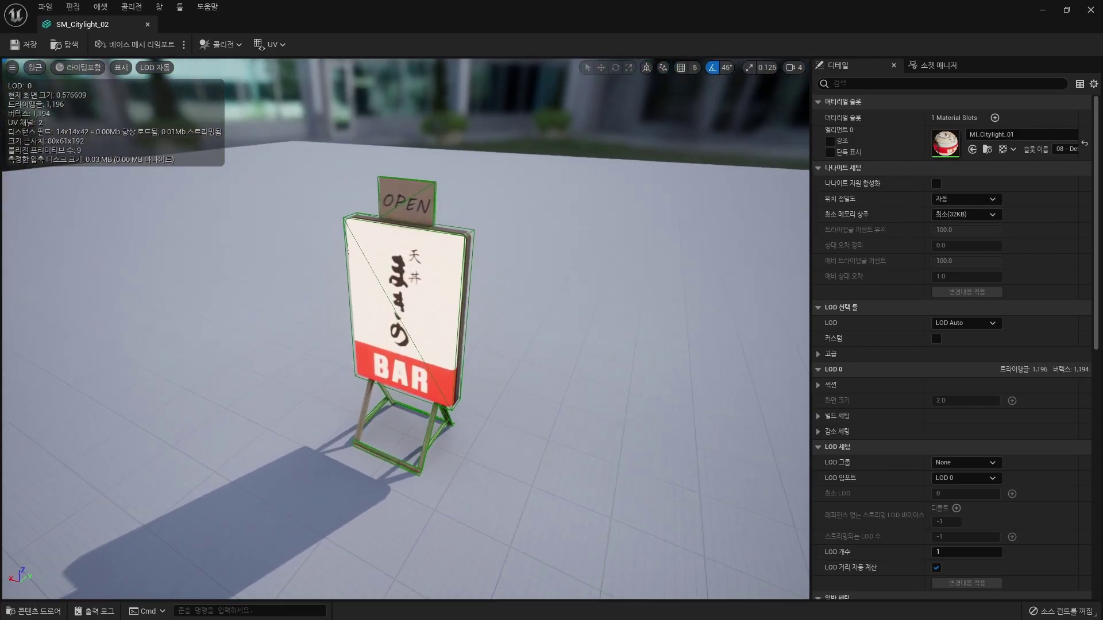
mouse_move(402, 345)
mouse_down()
mouse_move(517, 344)
mouse_move(471, 322)
mouse_up()
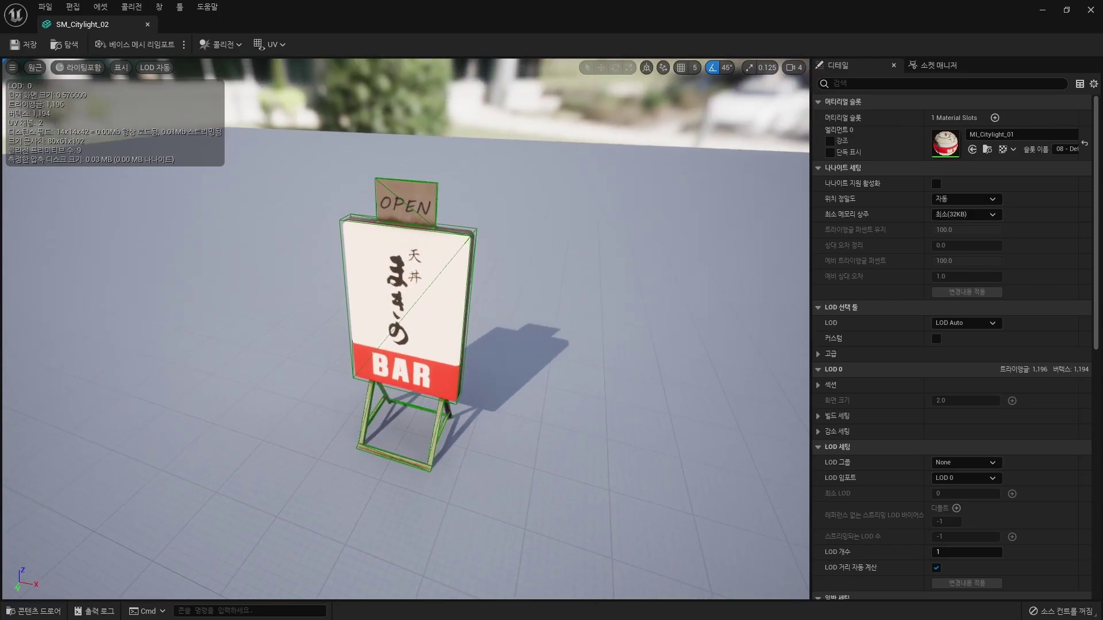
key(alt+p)
Run the character into the BAR sign, walk along it, then stop the play test.
key(w)
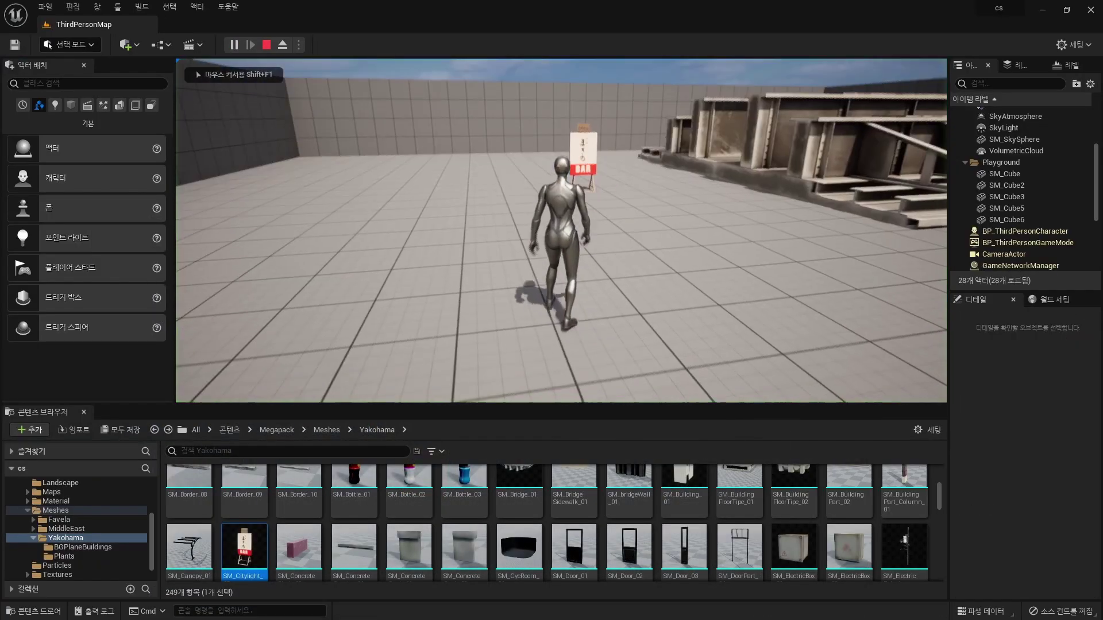
key(w)
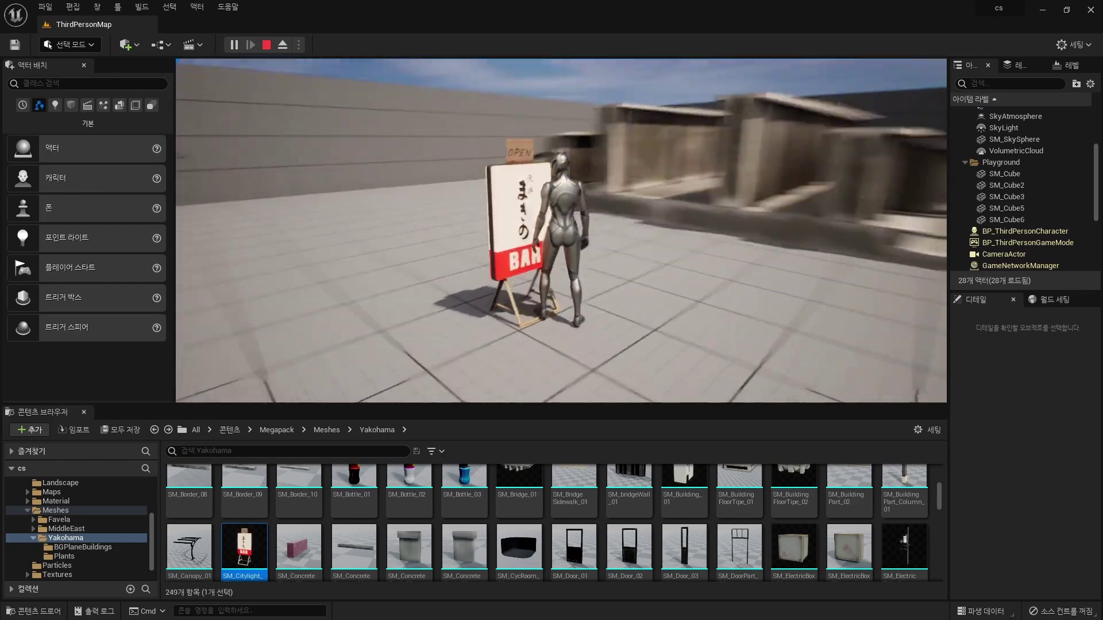
key(s)
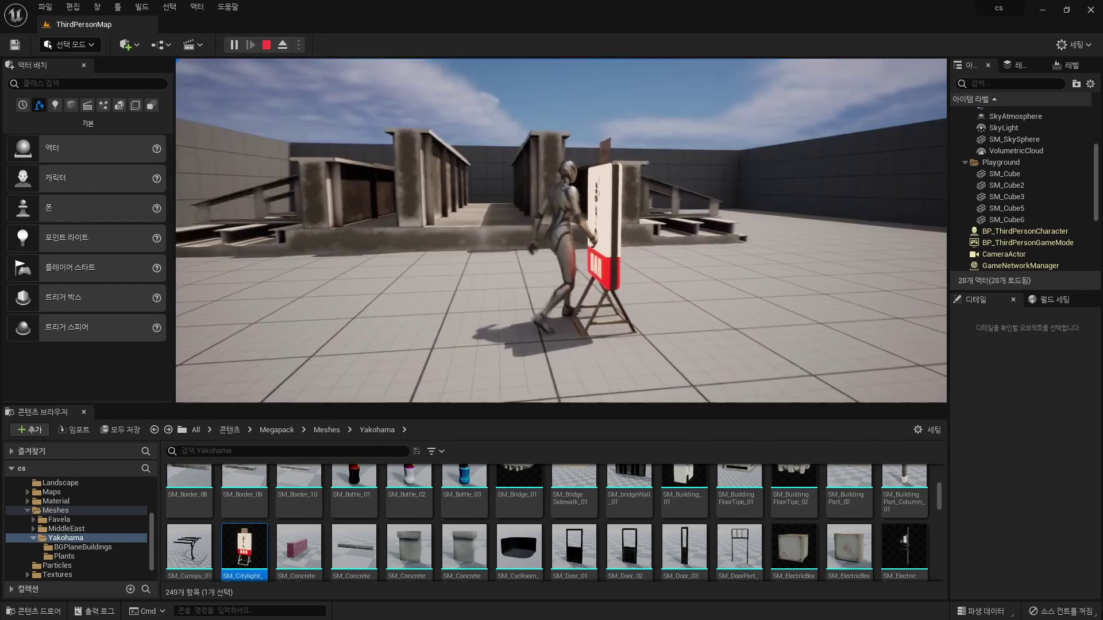
key(a)
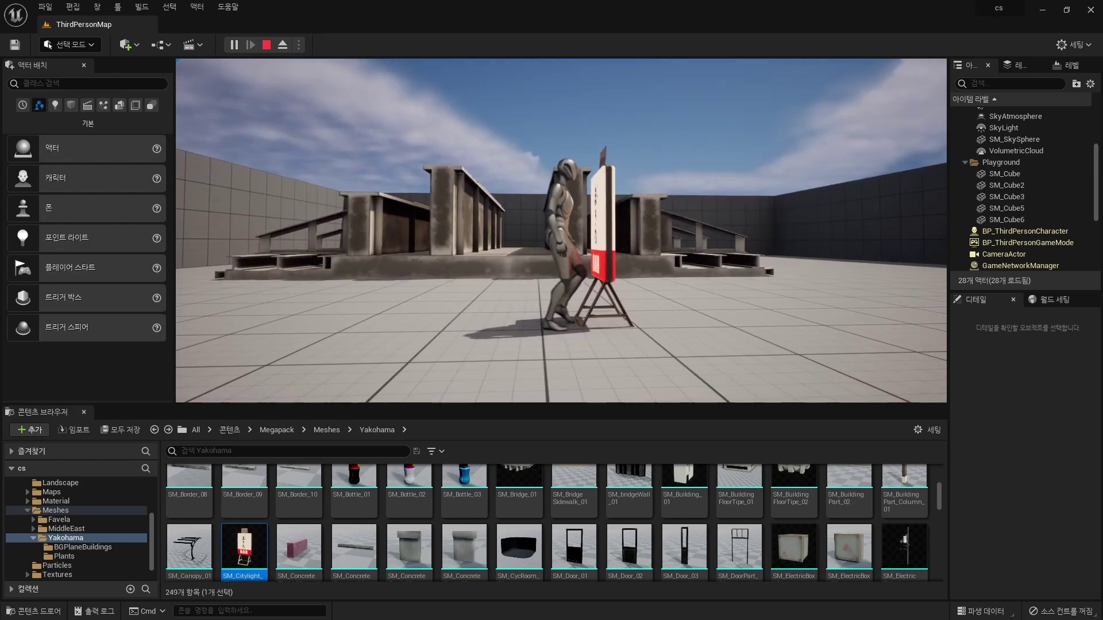
key(Escape)
Select the BAR sign, switch back to Lit, and open it in the mesh editor.
drag(561, 230, 551, 270)
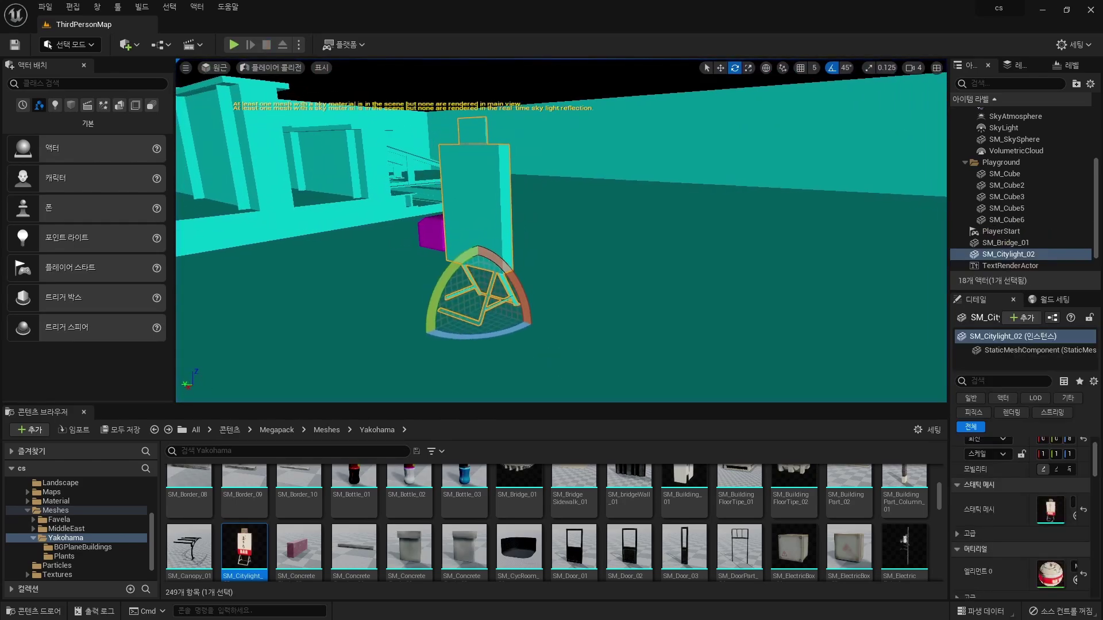
key(Escape)
click(549, 201)
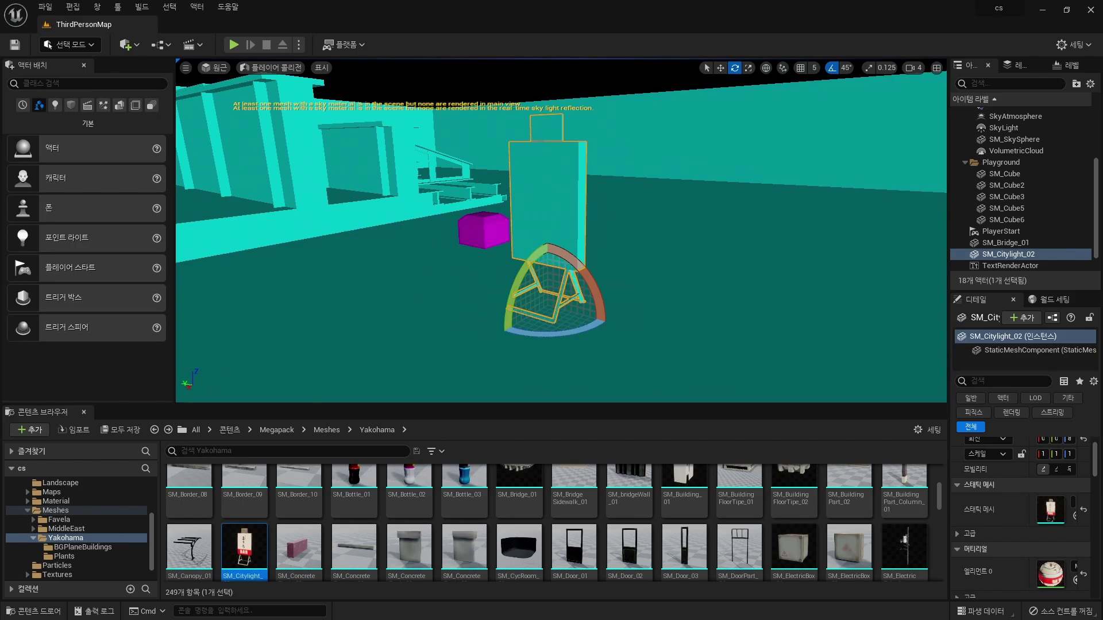
key(alt+4)
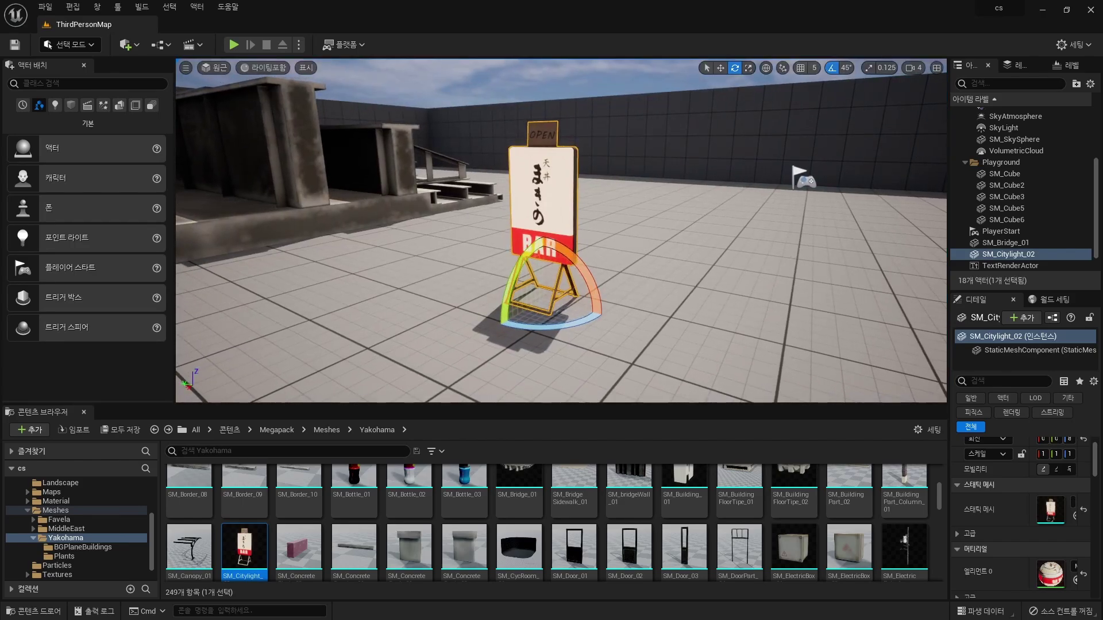
key(ctrl+e)
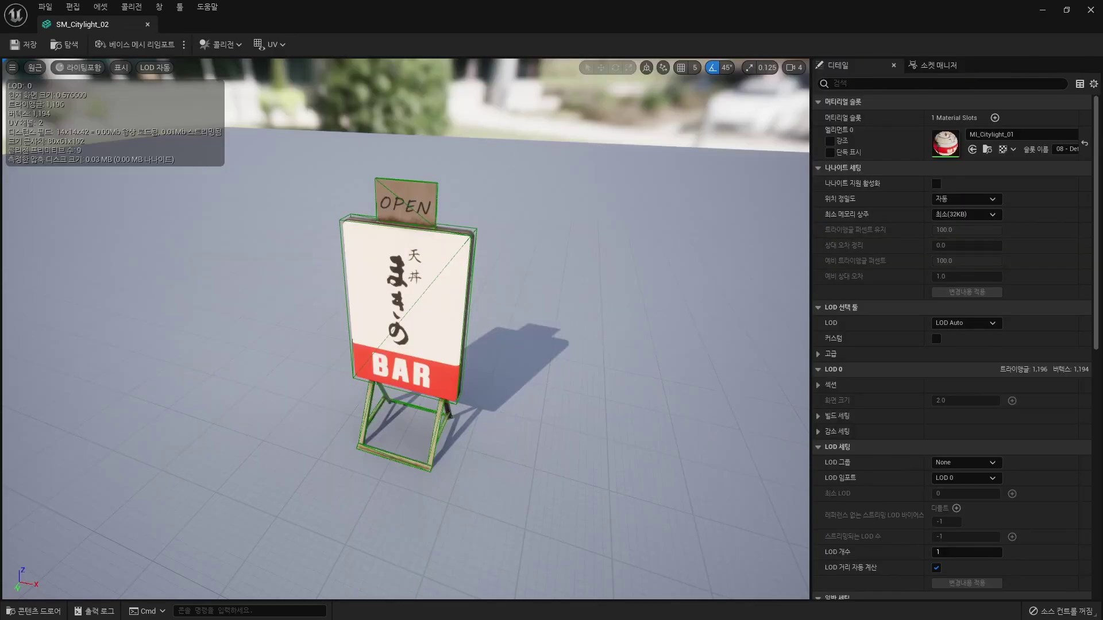
Remove the sign's existing collision, add a box collision, then delete it.
click(131, 7)
click(147, 132)
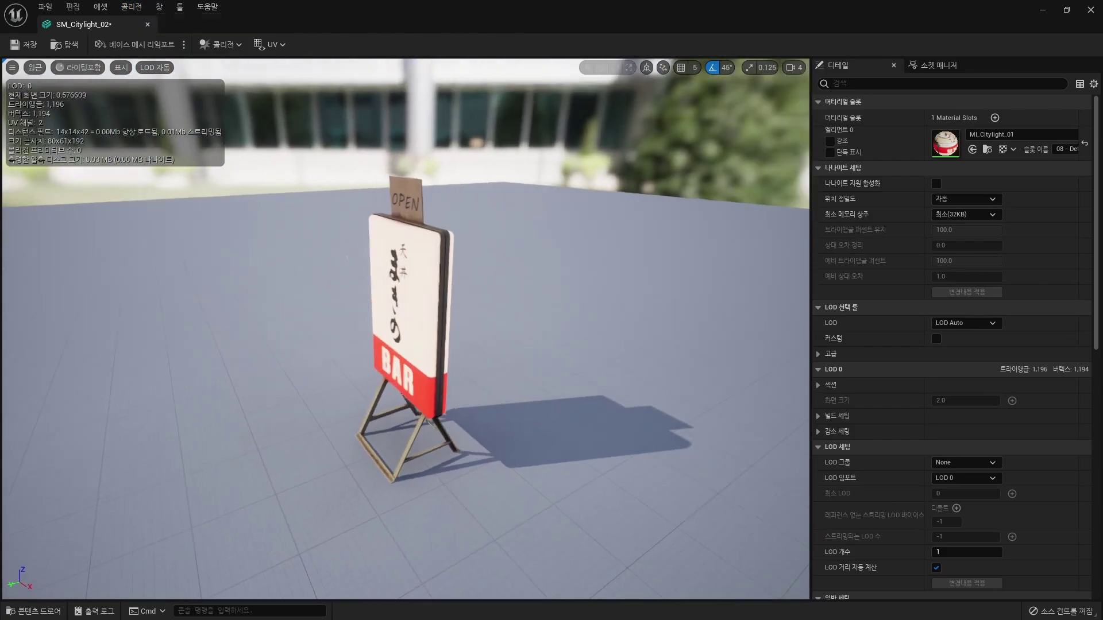
click(131, 6)
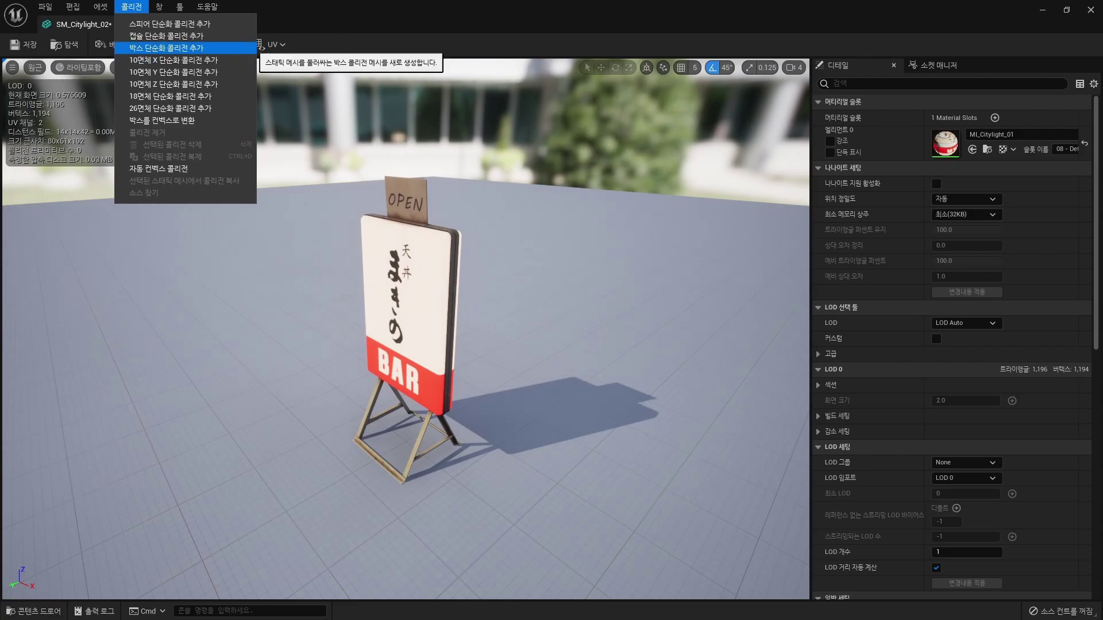
click(172, 45)
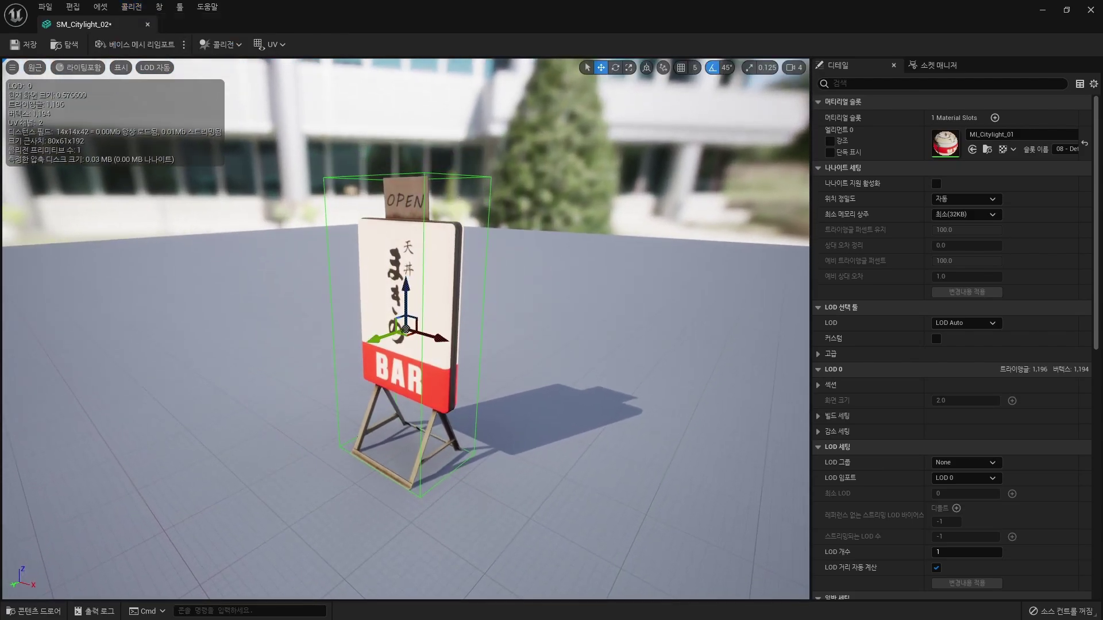
key(Delete)
Try 10DOP-Z and a many-sided k-DOP hull, then settle on a simple box collision.
click(131, 7)
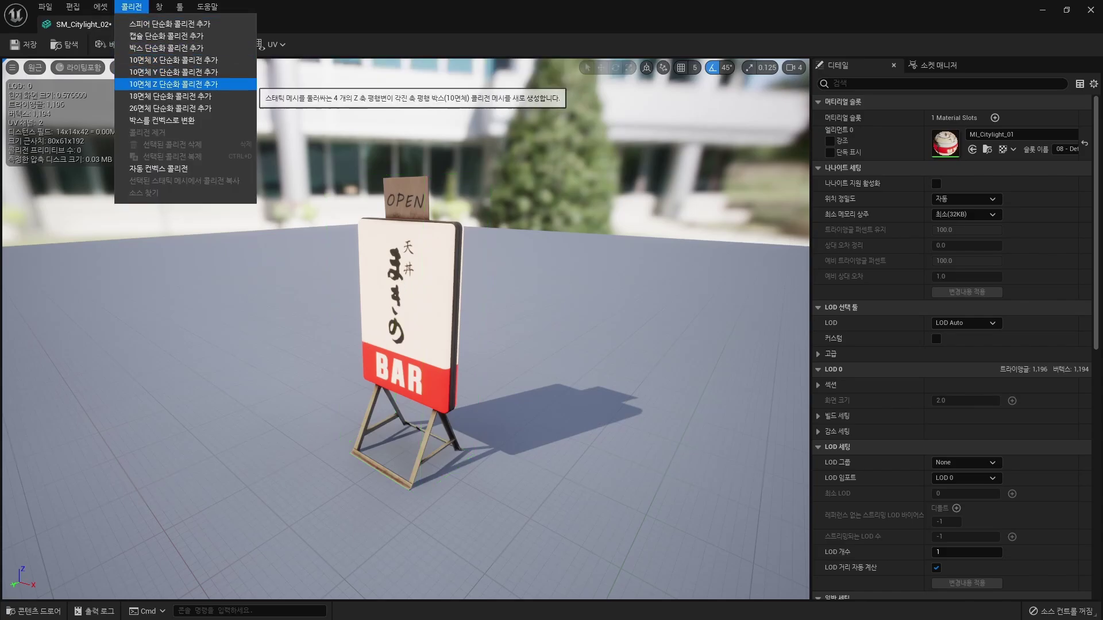
click(173, 84)
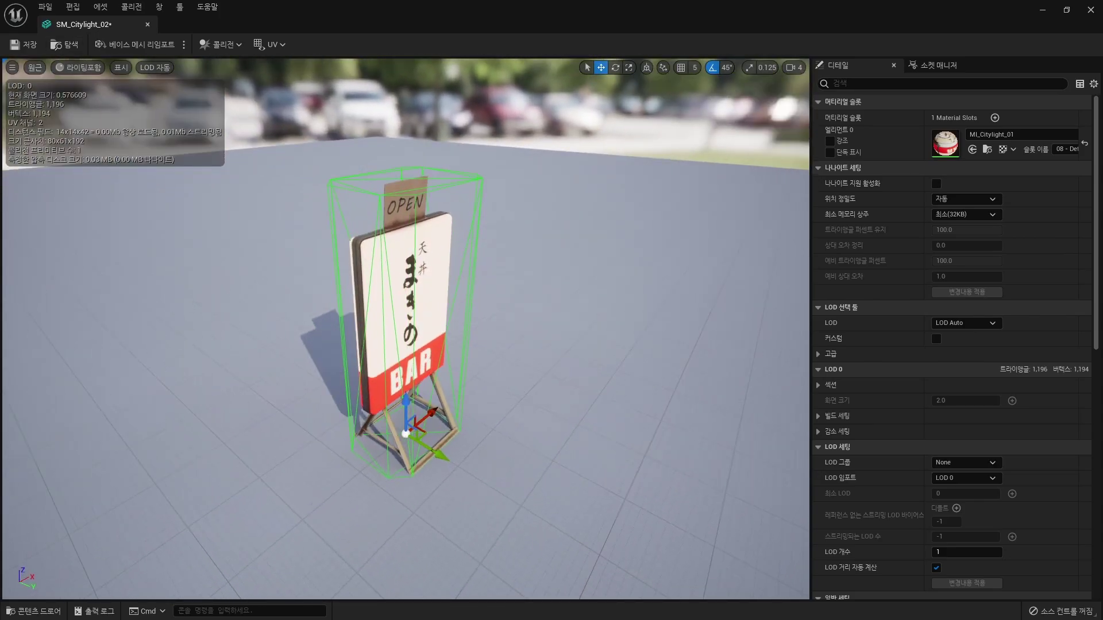
click(131, 6)
click(172, 108)
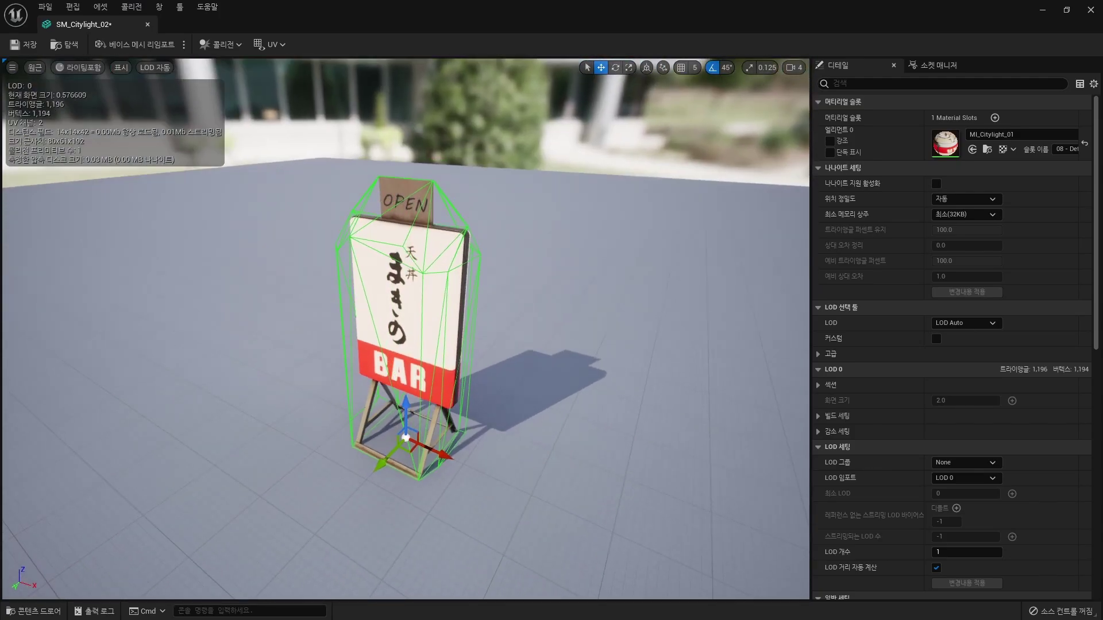
click(131, 6)
click(161, 48)
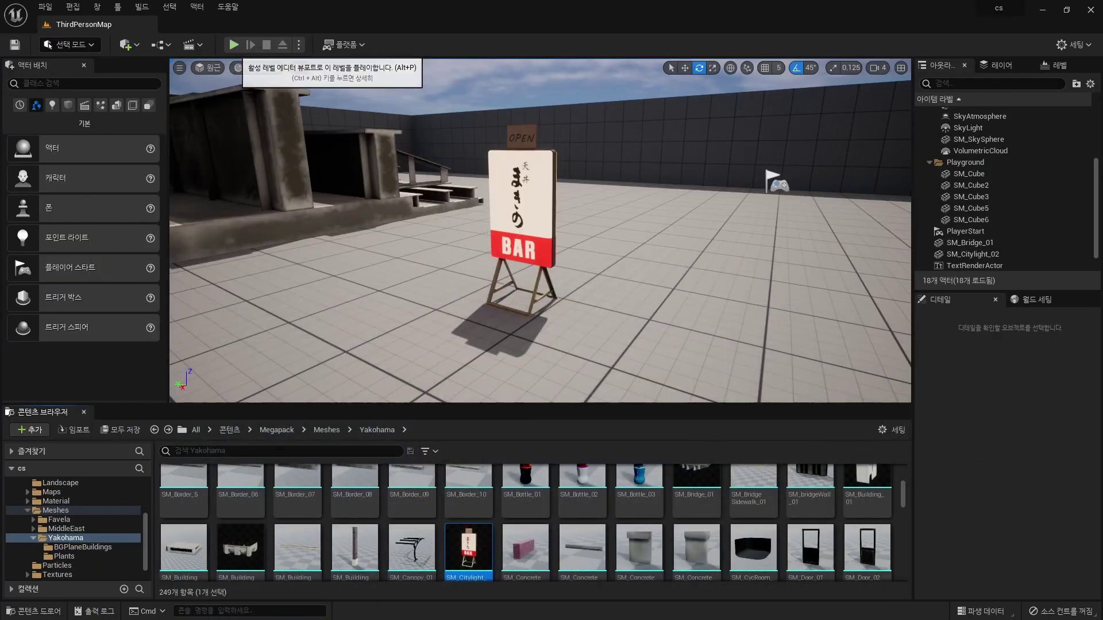
Play-test the new box collision, running and jumping the character past the BAR sign.
click(234, 44)
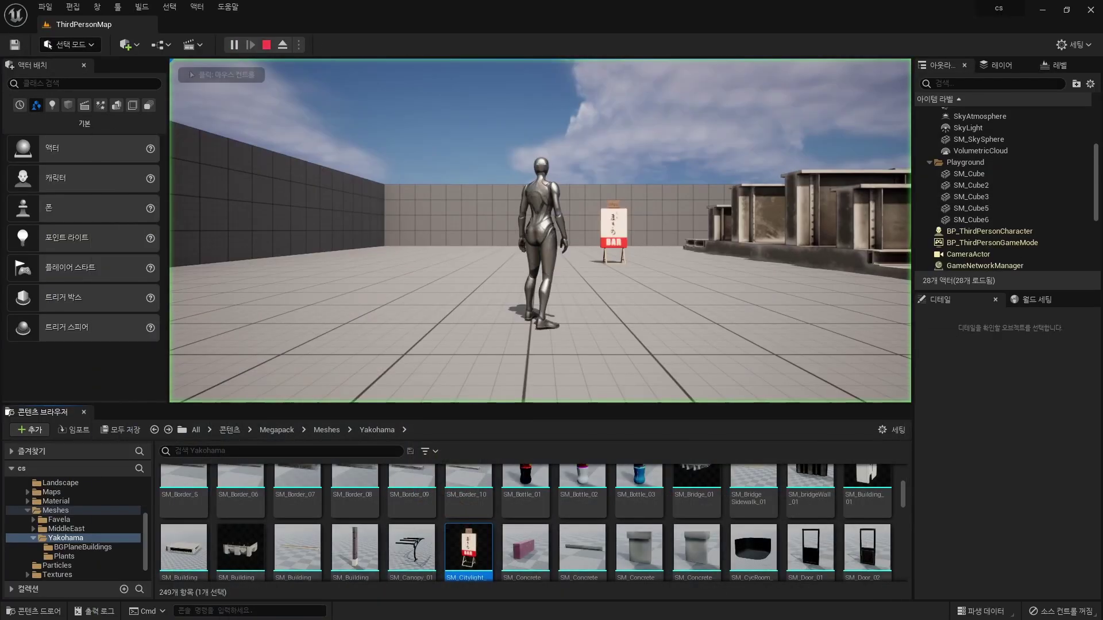
key(w)
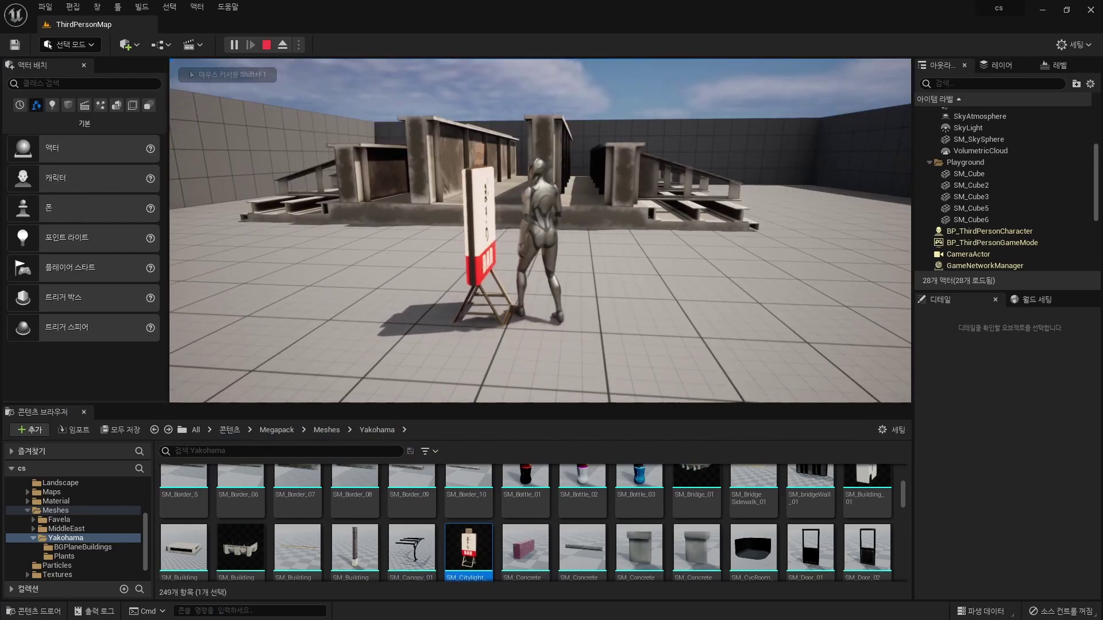
key(w)
key(space)
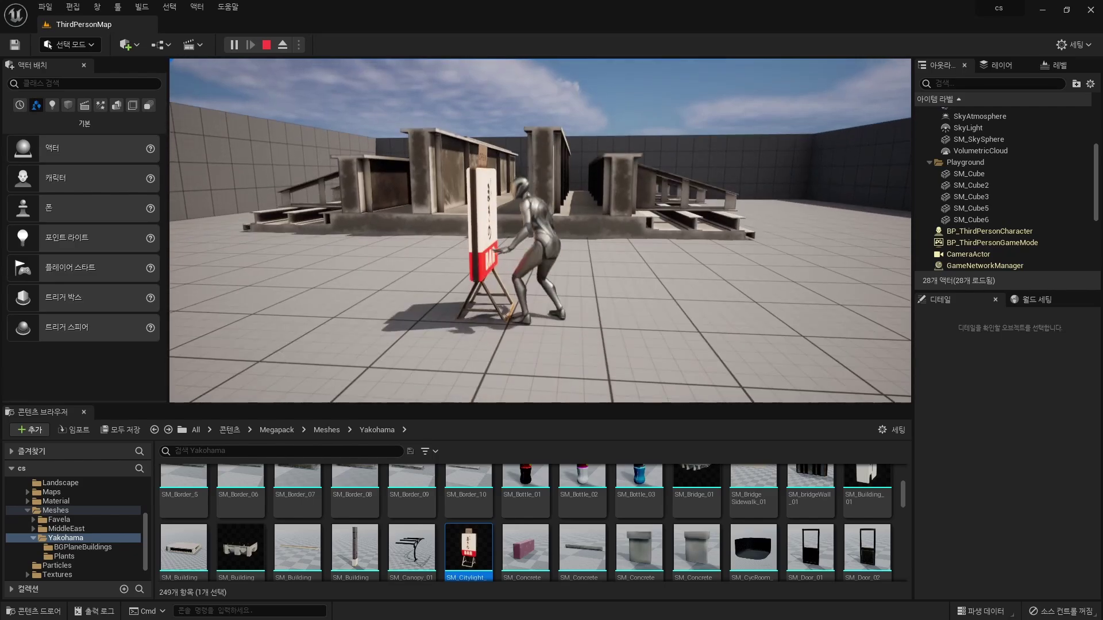
key(w)
key(w)
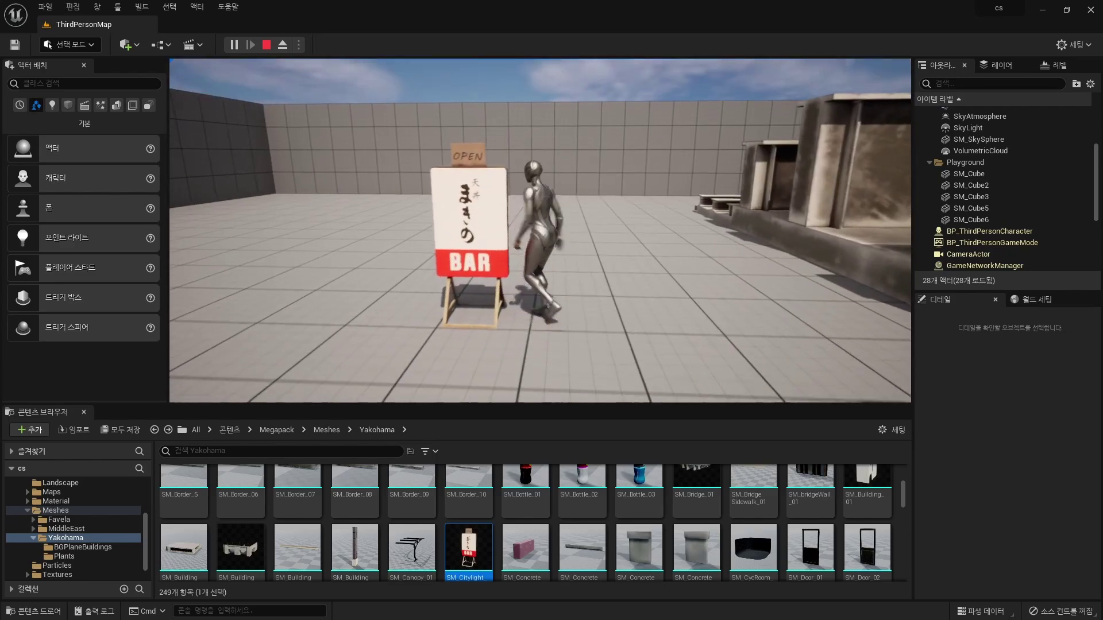
key(w)
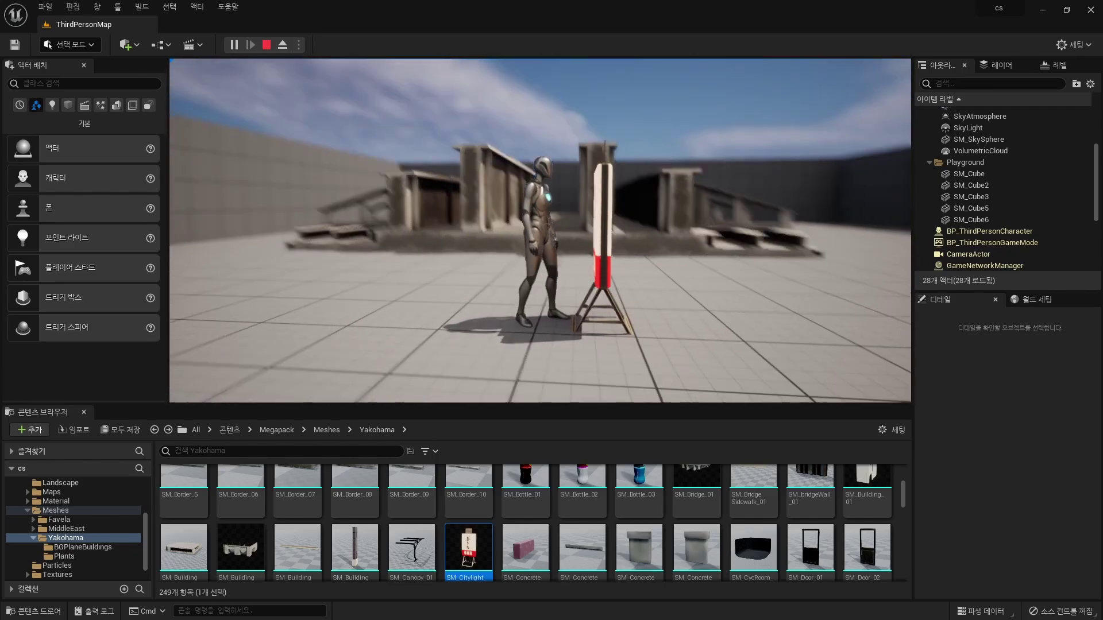
key(Escape)
Select the BAR sign in the level, frame it, and switch to scaling.
click(572, 213)
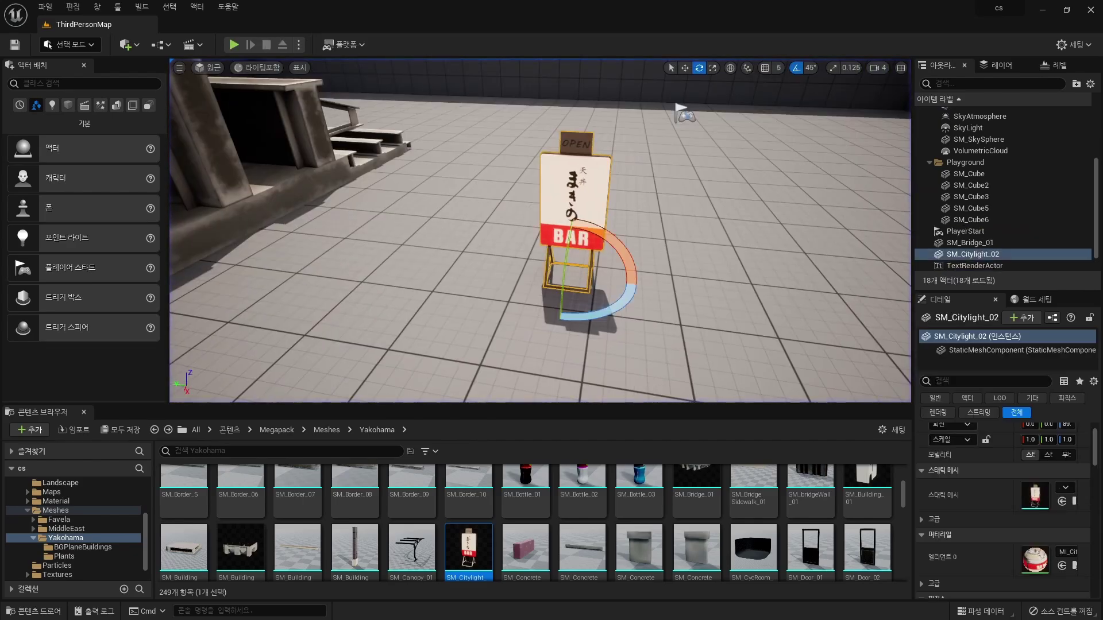
key(f)
key(r)
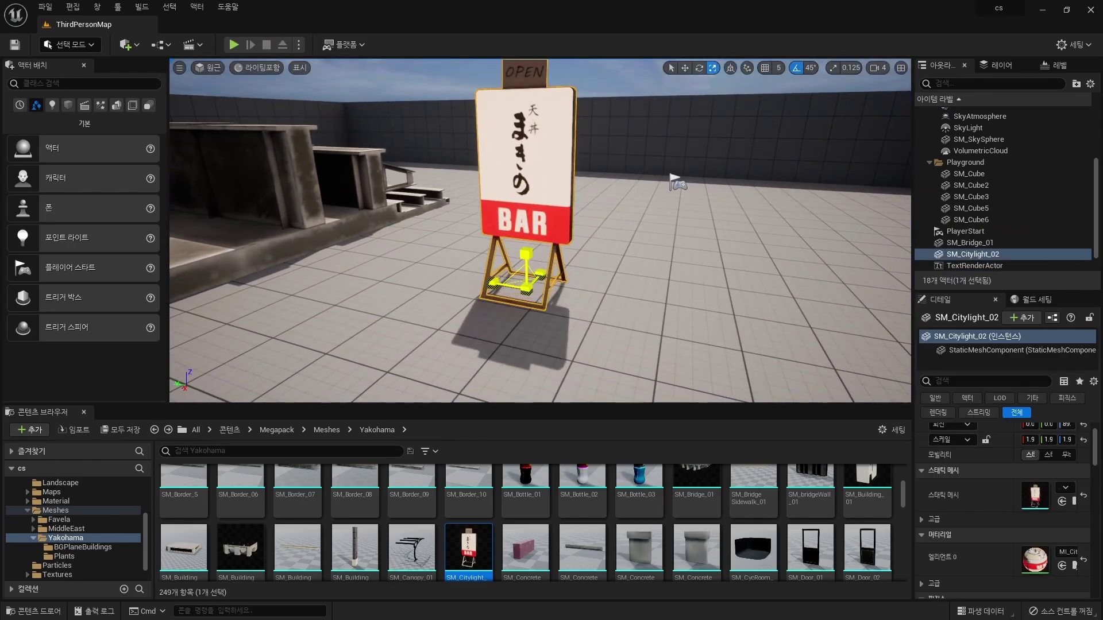
Play-test again, running past the sign onto the benches, then orbit around the BAR sign.
click(233, 44)
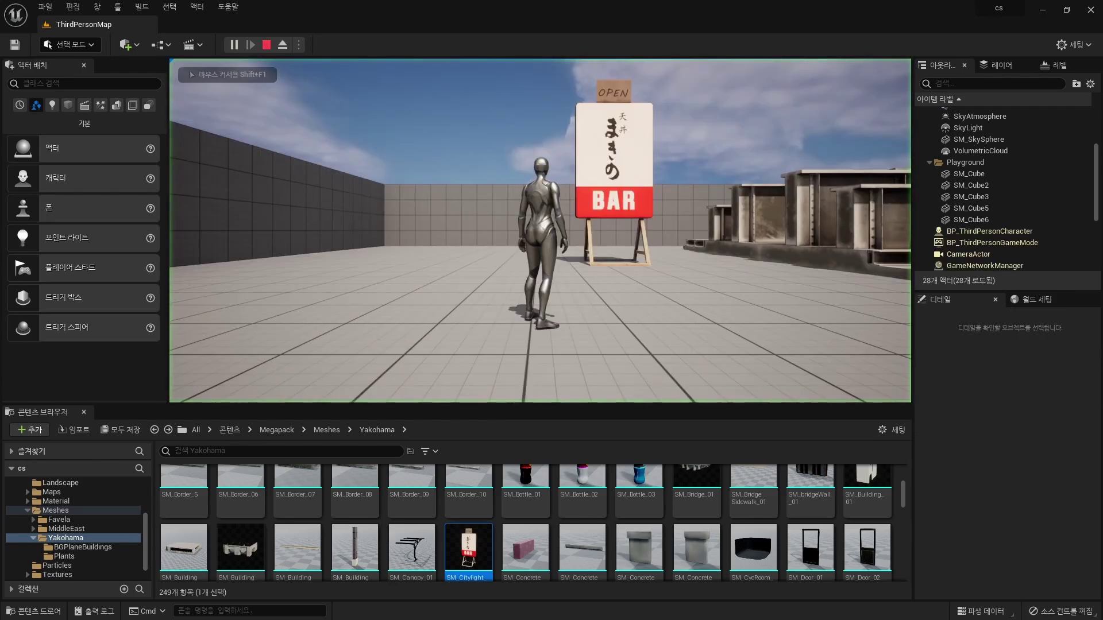
key(w)
key(w)
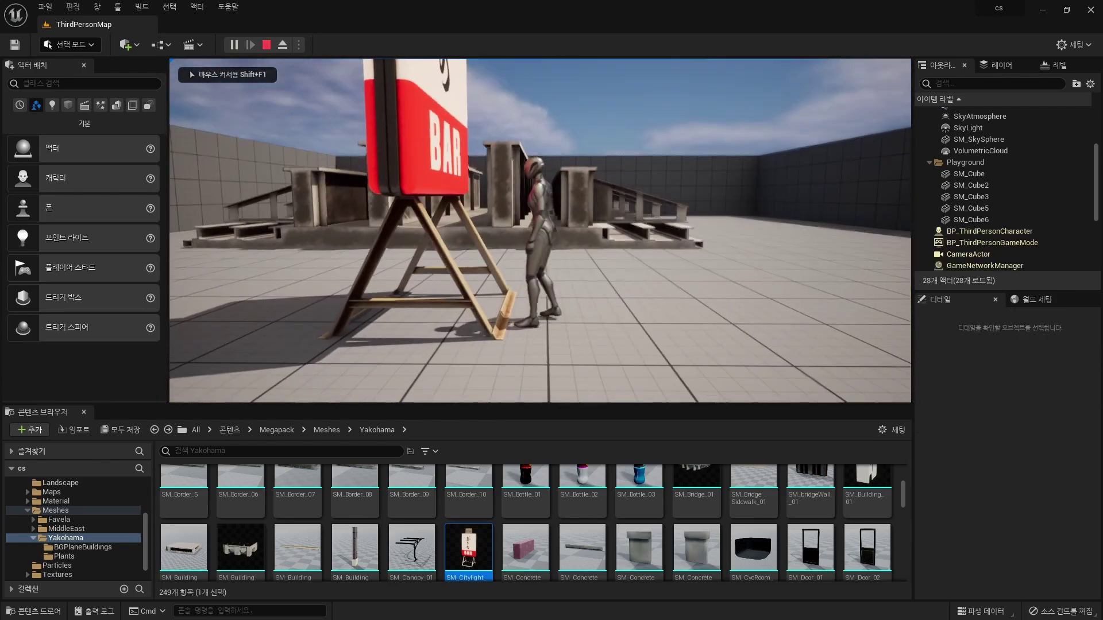
key(w)
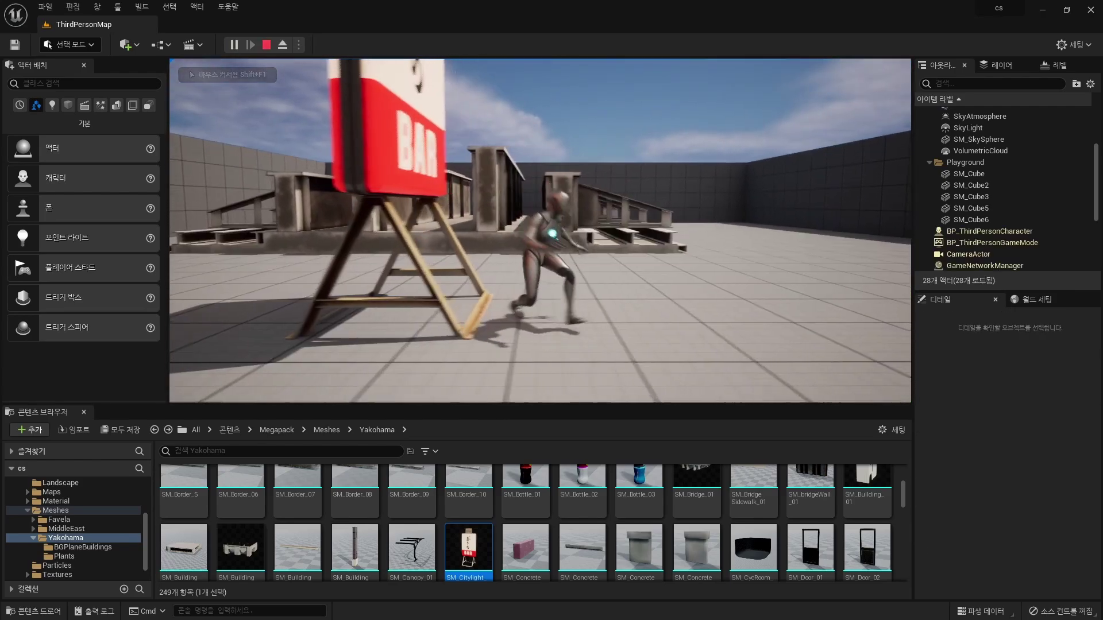
key(w)
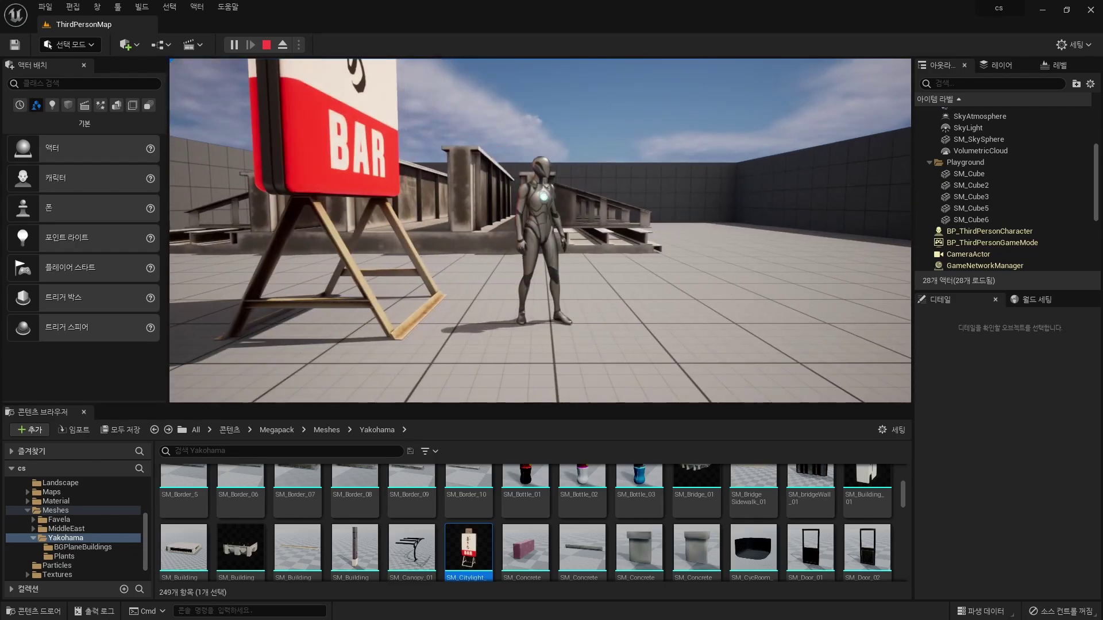
key(Escape)
right_drag(540, 229, 517, 229)
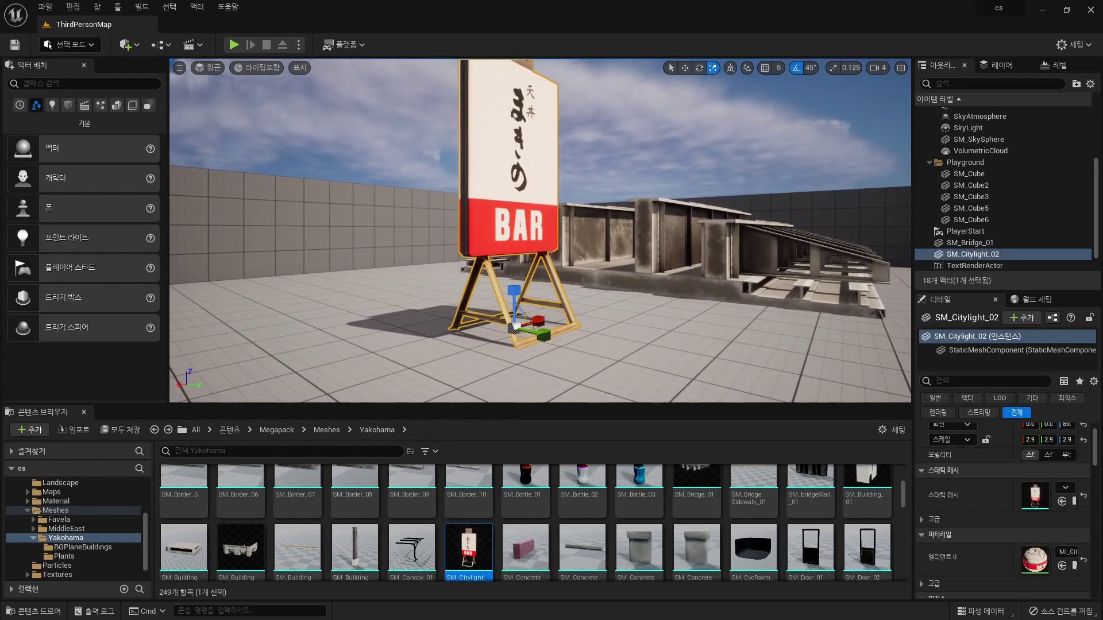
click(179, 67)
click(256, 68)
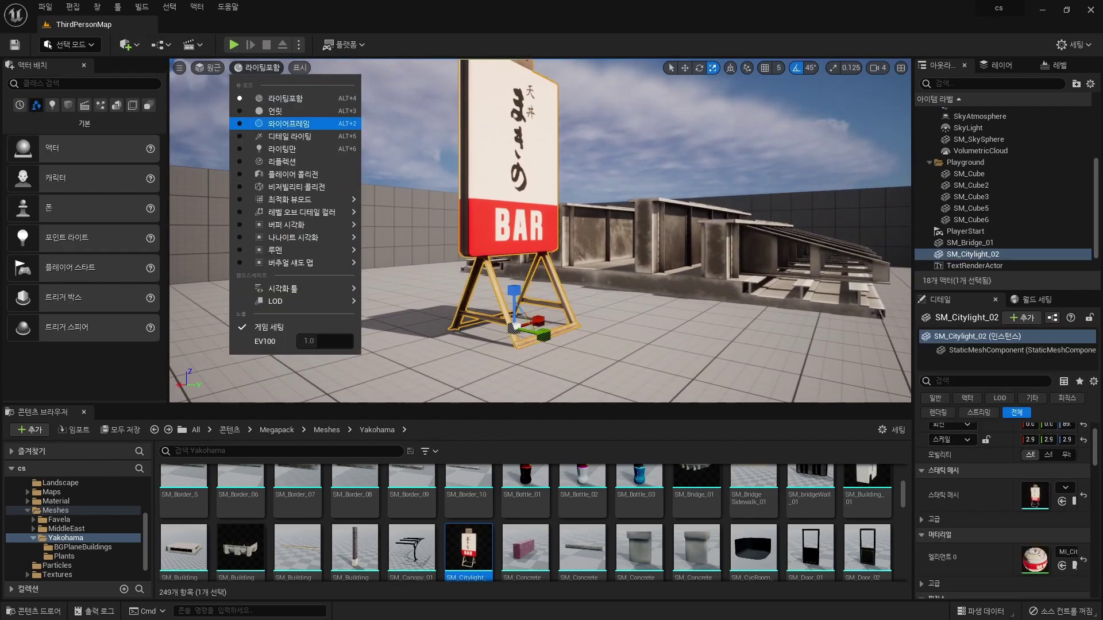
click(275, 186)
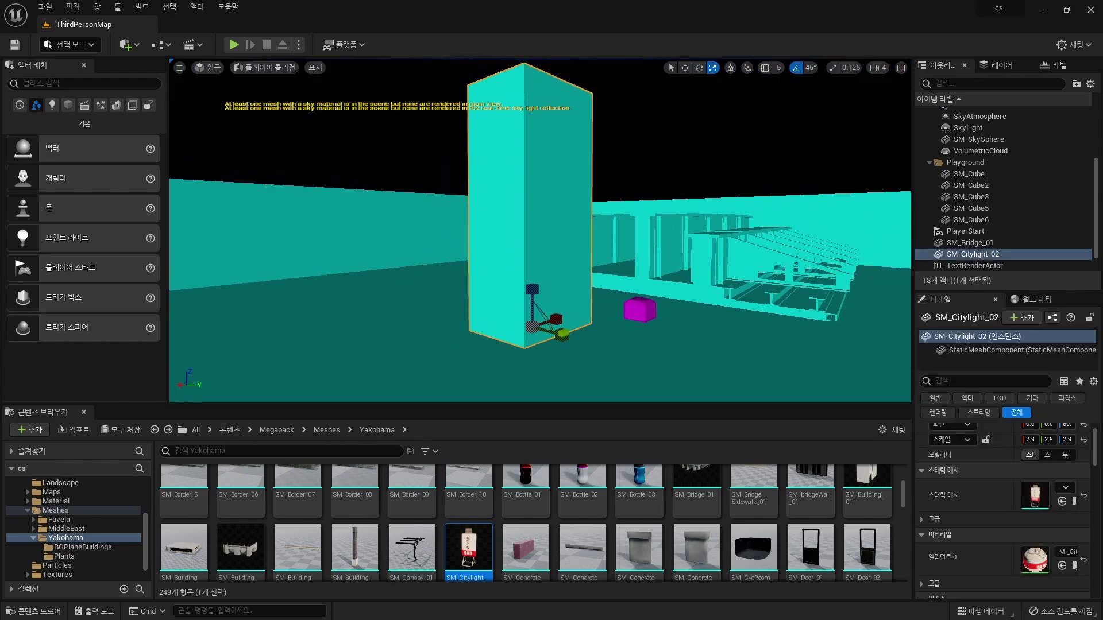
click(265, 67)
click(286, 98)
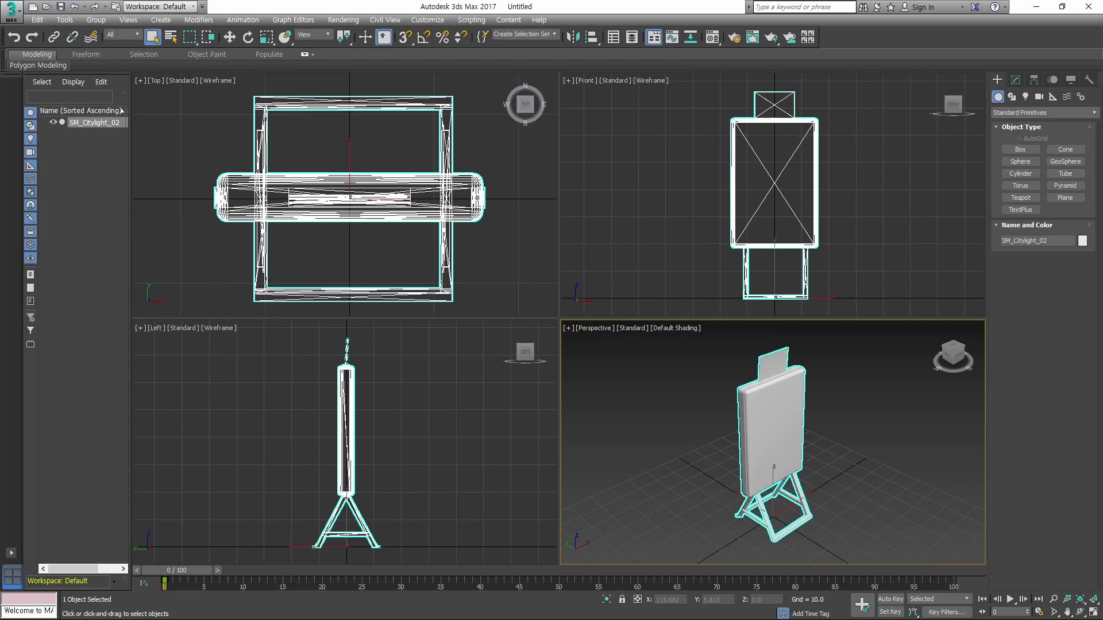
Maximize the perspective viewport and inspect the sign from the Front and shaded Left views.
key(alt+w)
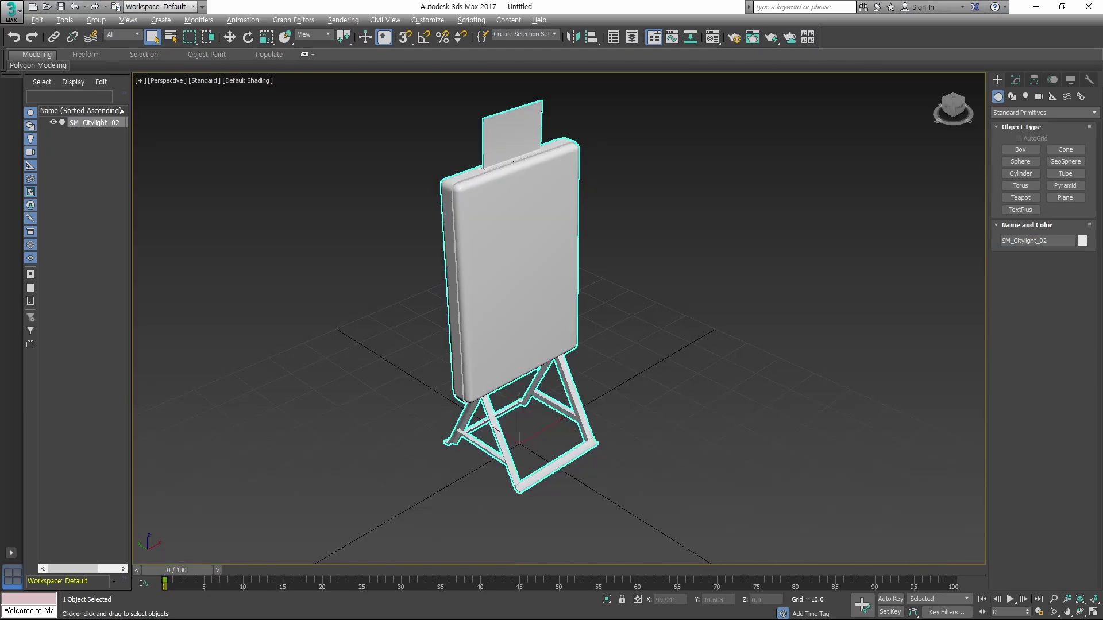
mouse_move(557, 316)
alt+middle_down()
mouse_move(609, 322)
mouse_move(574, 317)
alt+middle_up()
key(f)
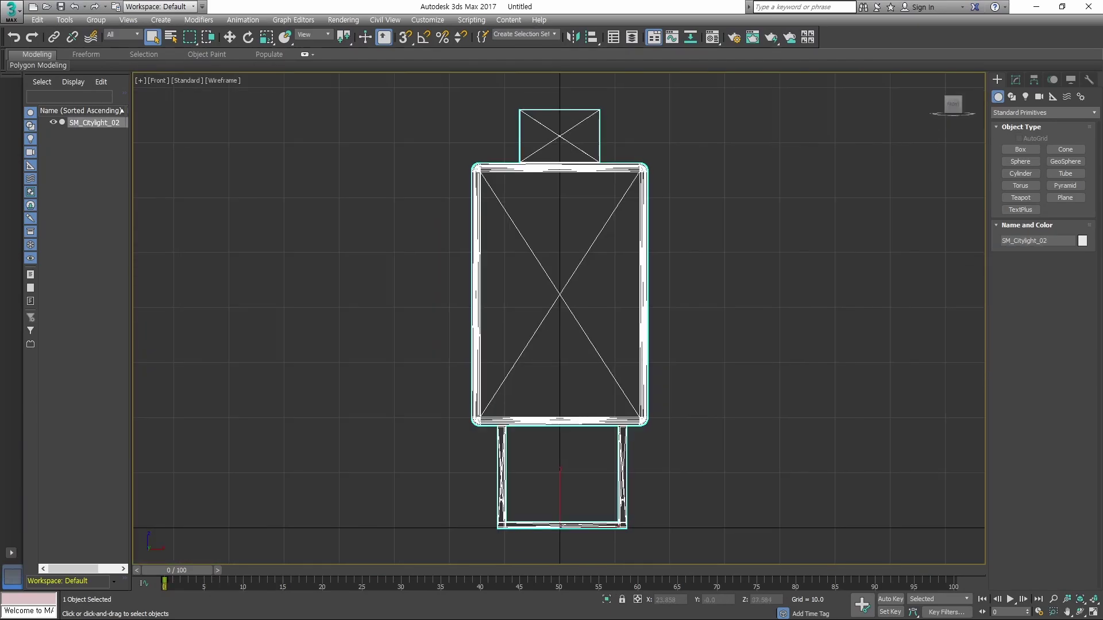
key(l)
key(F3)
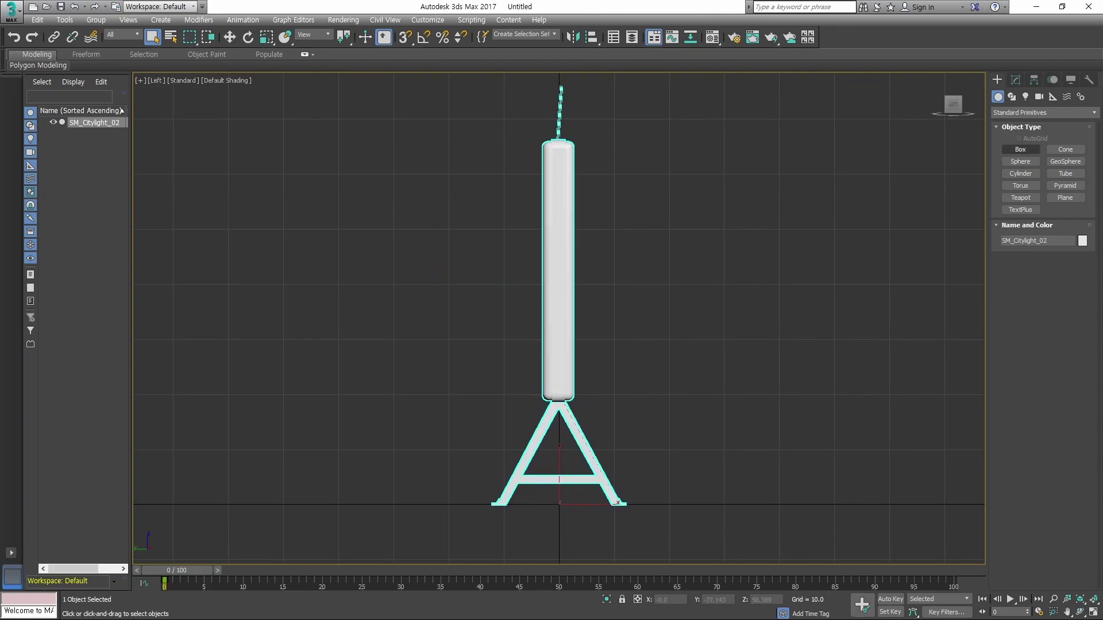
Create Box001 enclosing the easel stand and check it in 3D.
click(1020, 149)
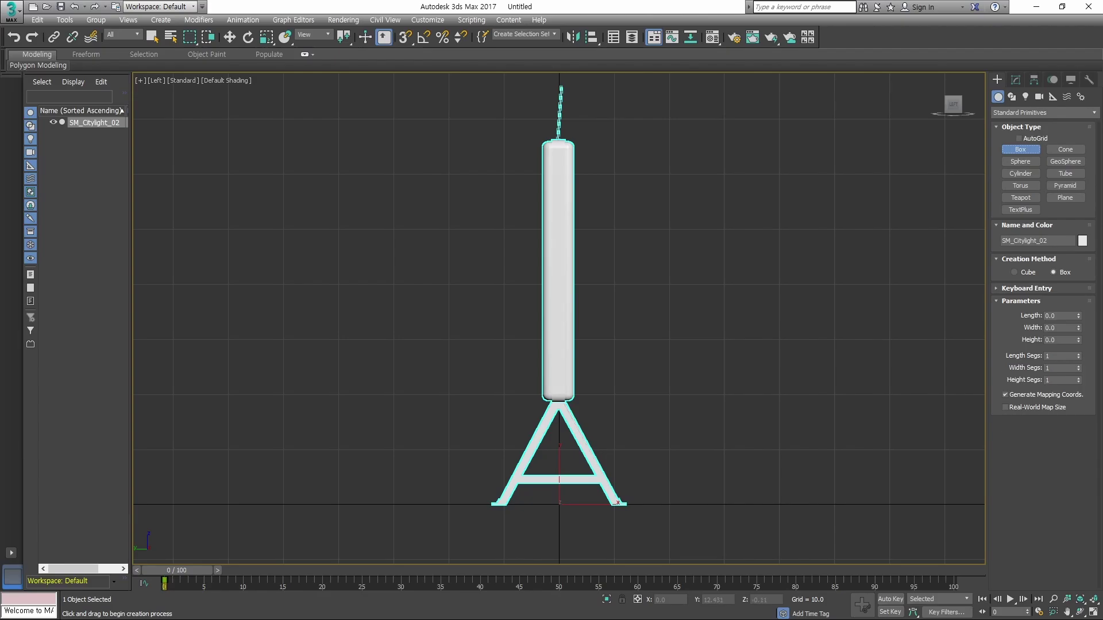
drag(492, 398, 644, 524)
alt+middle_drag(644, 524, 574, 459)
Convert Box001 to Editable Poly and pull its top vertices inward into a wedge.
key(r)
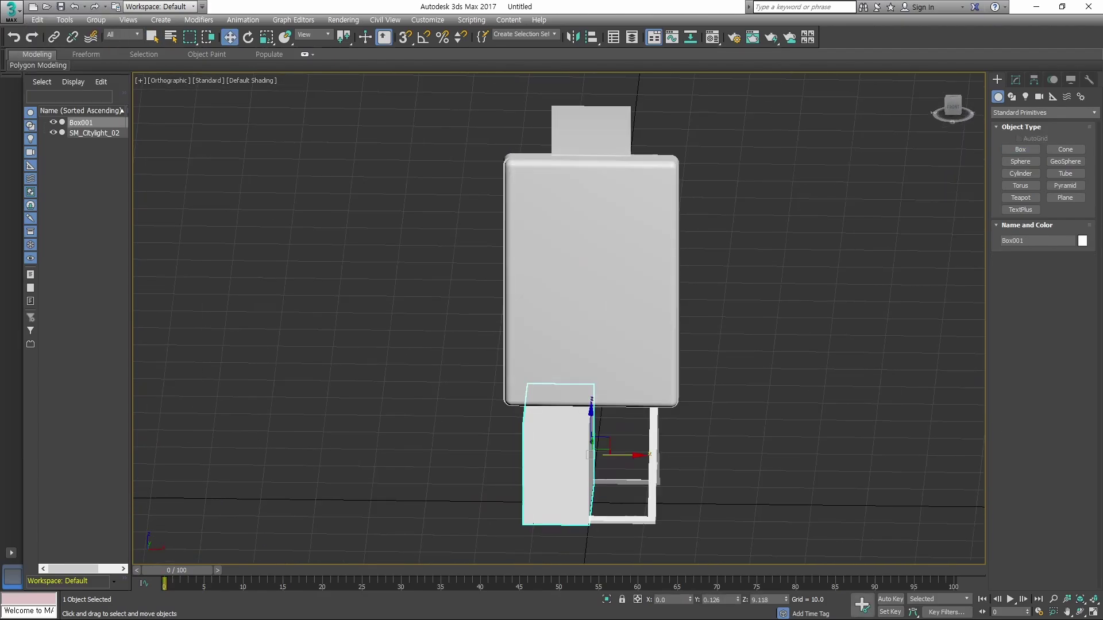
scroll(575, 460, up, 3)
right_click(729, 347)
click(815, 471)
key(1)
alt+middle_drag(816, 471, 747, 402)
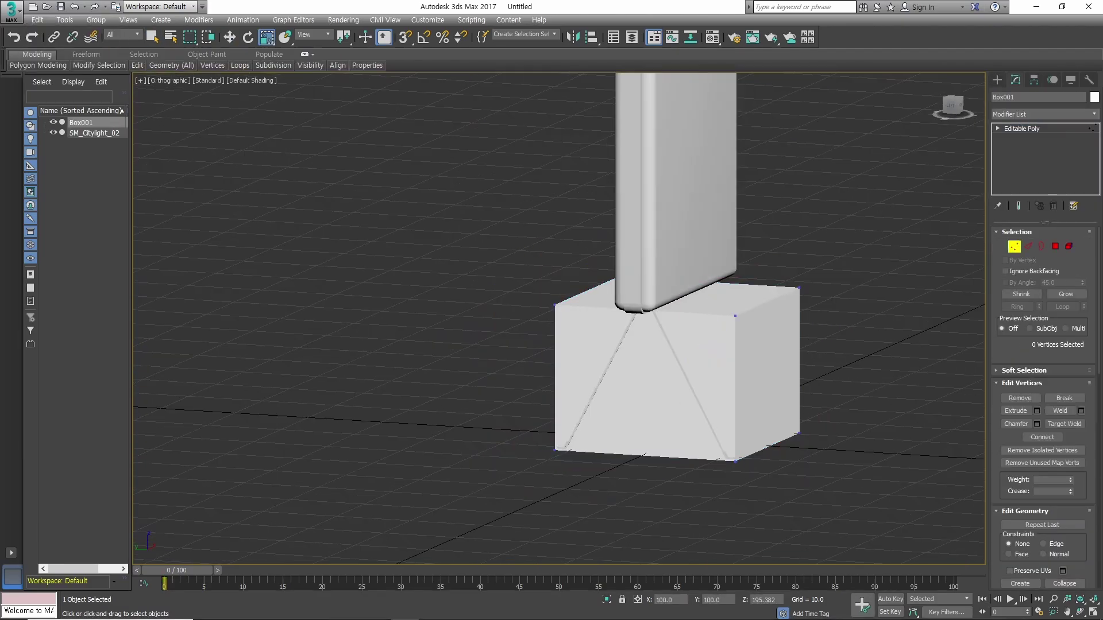
drag(678, 276, 655, 299)
Draw Box002 over the sign board from the front view.
key(f)
drag(510, 221, 695, 512)
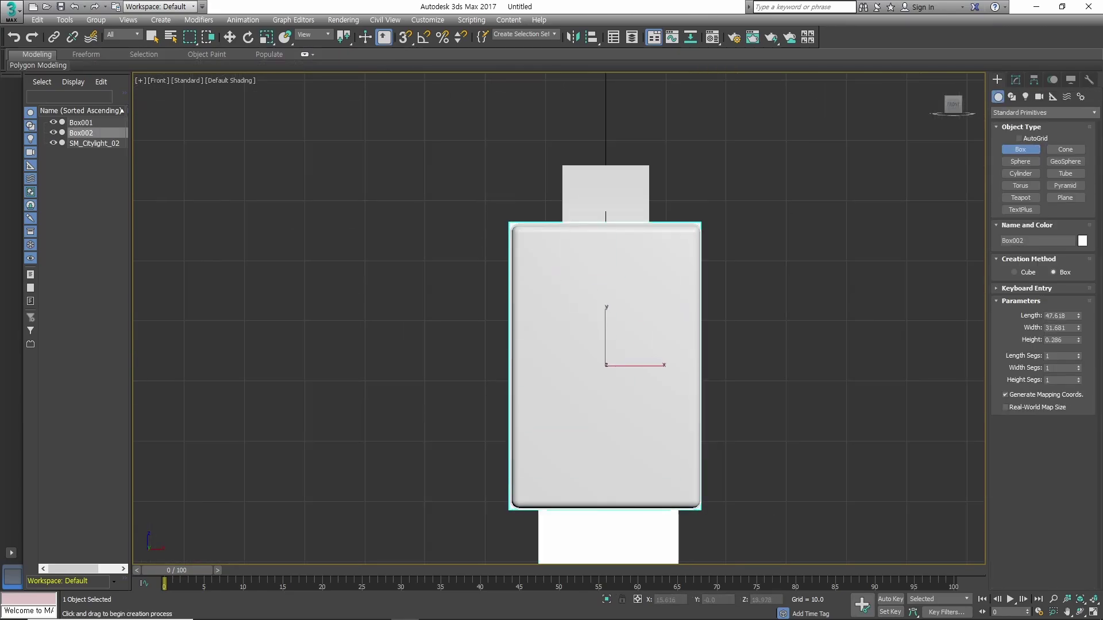
alt+middle_drag(632, 368, 574, 344)
key(4)
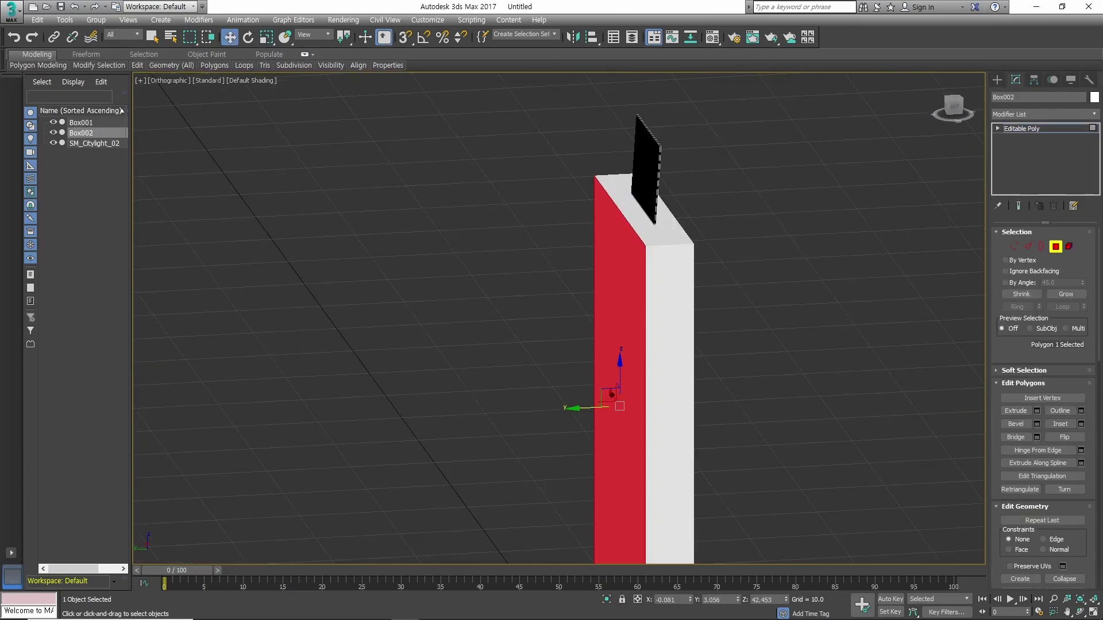
Draw Box003 over the top plate, then orbit to review the boxes and select the sign mesh.
key(f)
drag(586, 204, 645, 205)
click(567, 246)
scroll(590, 345, down, 3)
key(w)
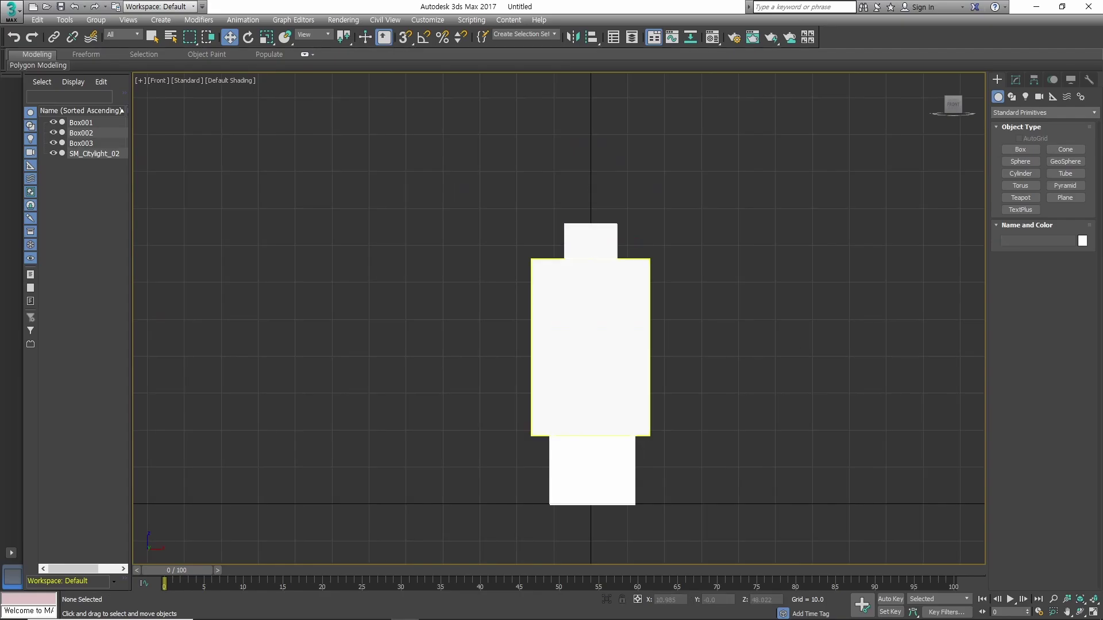
alt+middle_drag(590, 344, 626, 313)
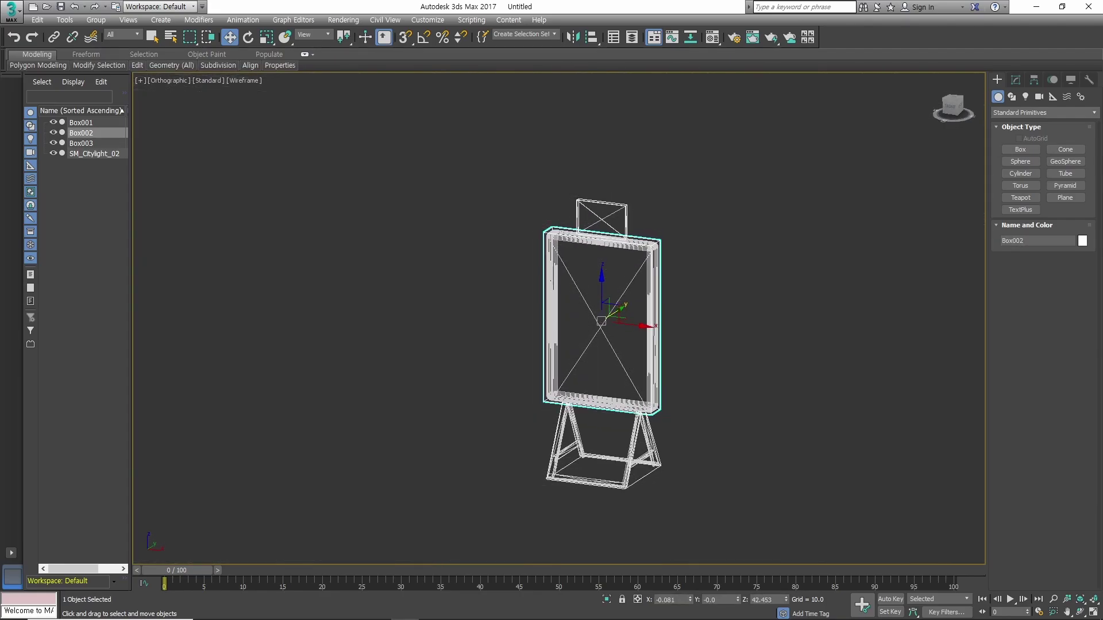
scroll(627, 333, up, 2)
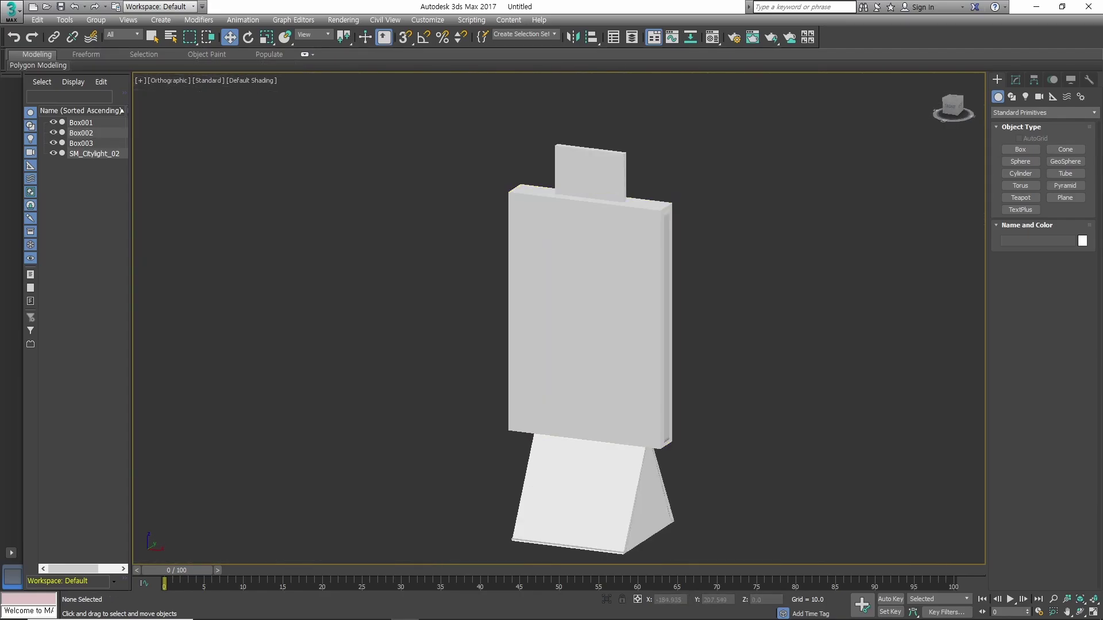
click(591, 316)
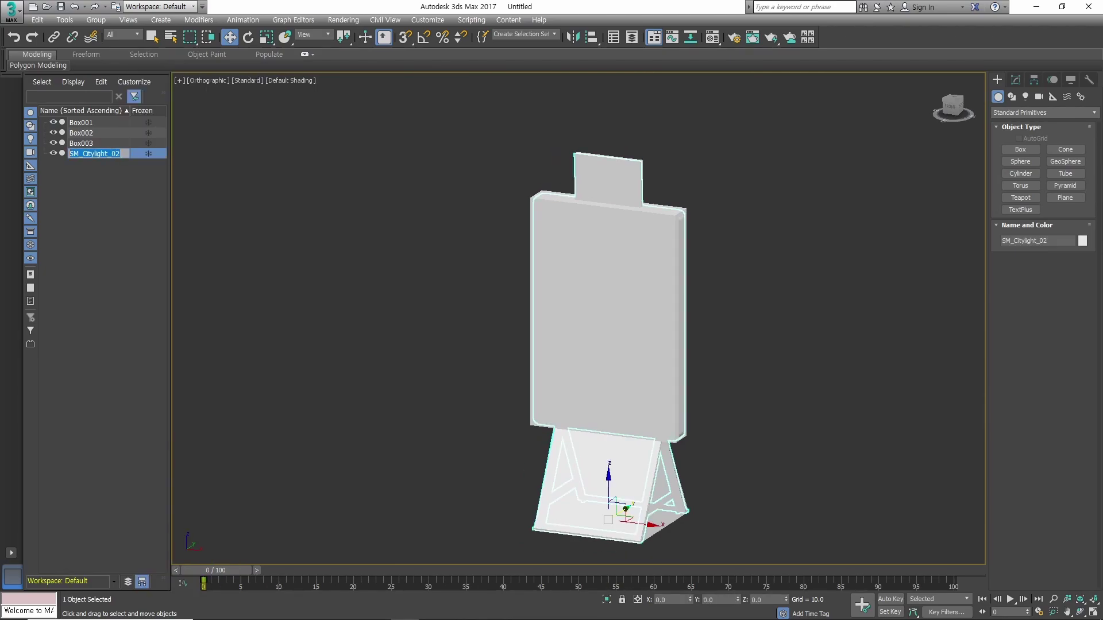
Rename Box001, Box002 and Box003 to UCX_SM_Citylight_02_1, _2 and _3 in the Scene Explorer.
click(80, 123)
text(UCX_SM_Citylight_02_1)
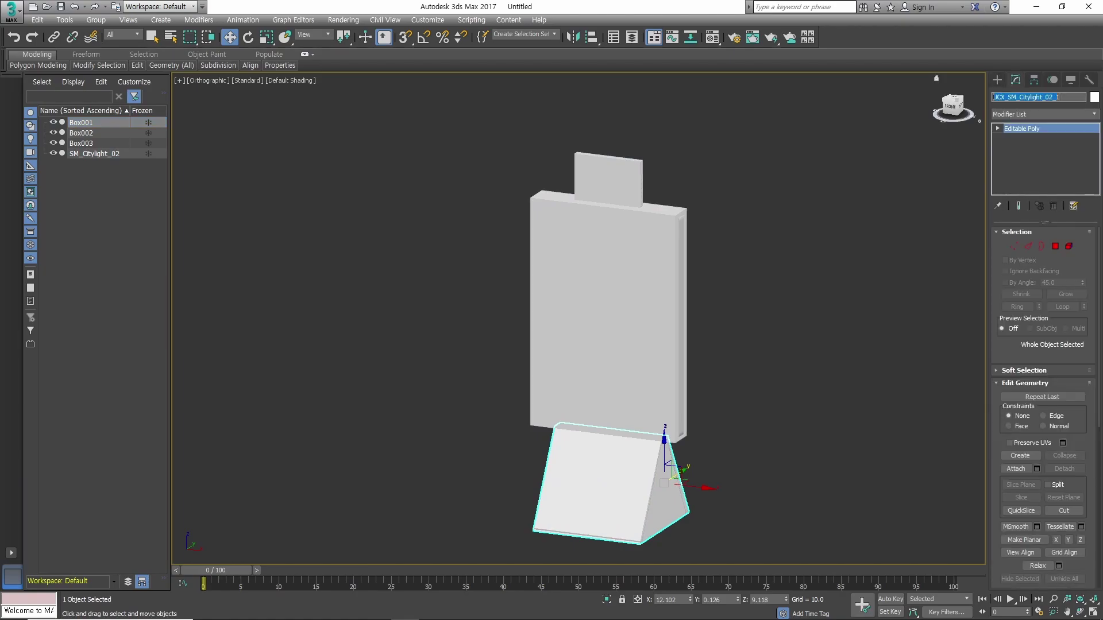
click(81, 133)
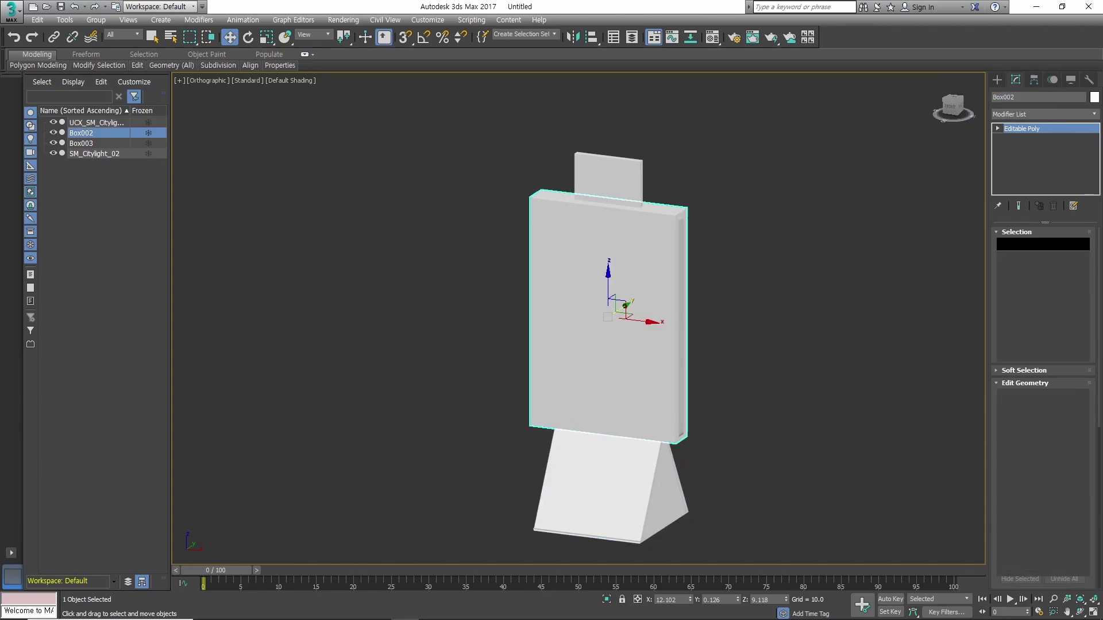
drag(171, 316, 290, 315)
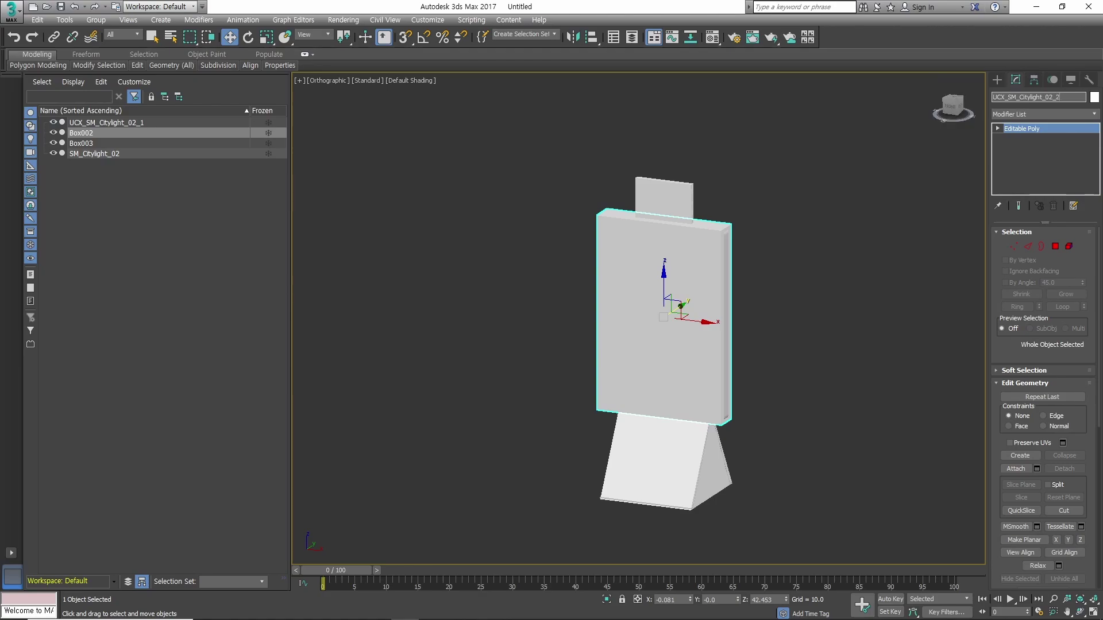
click(81, 143)
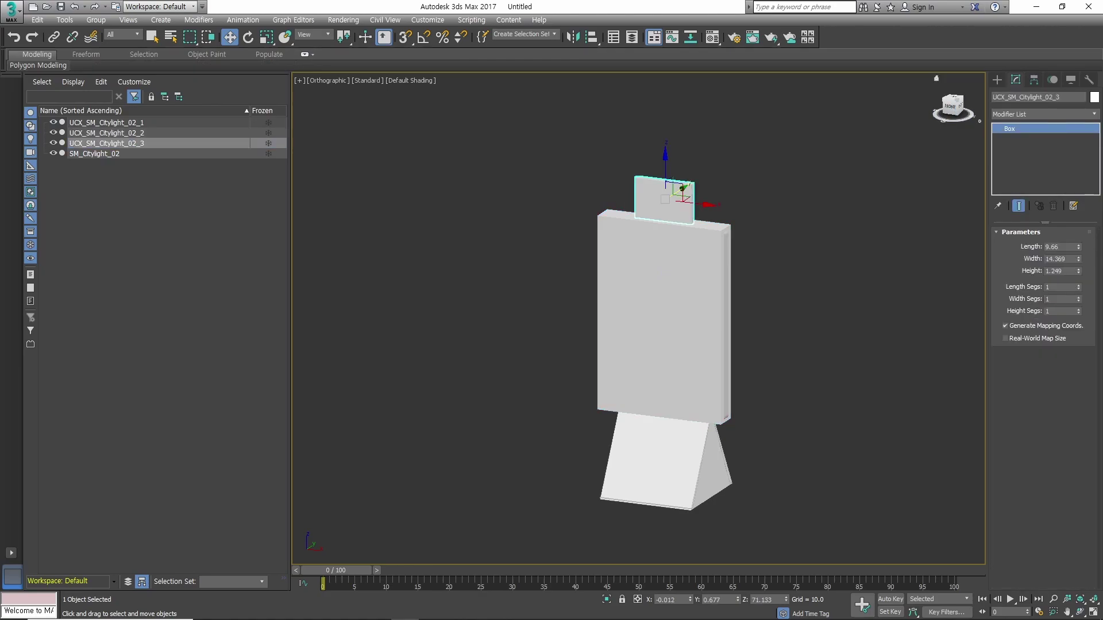
Drag-select SM_Citylight_02 together with its three UCX collision boxes.
click(997, 80)
click(803, 269)
scroll(803, 269, down, 2)
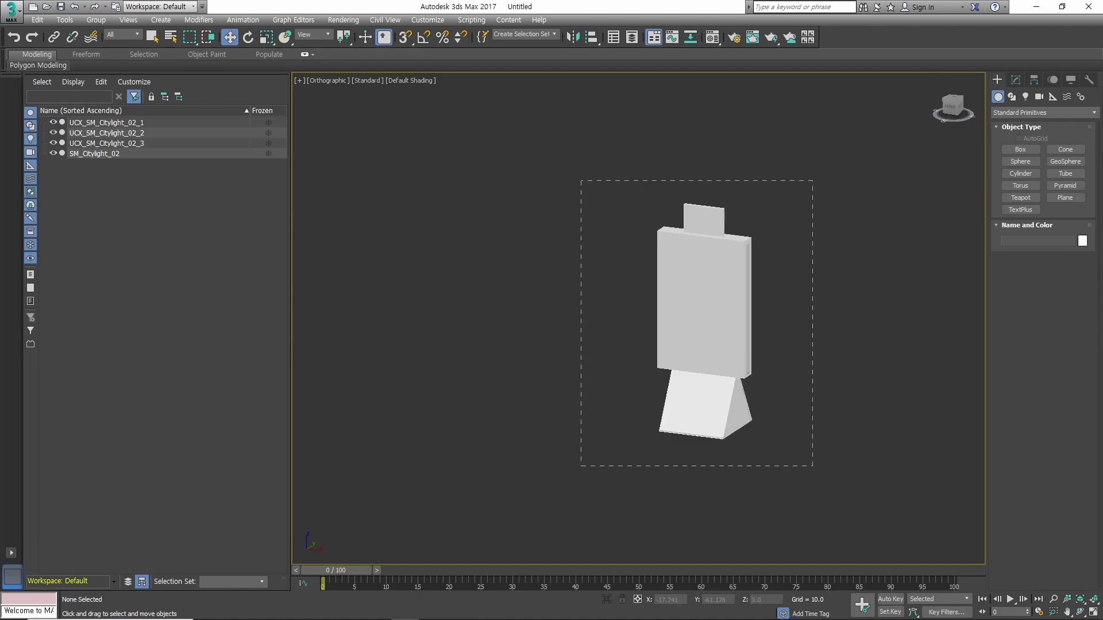
drag(580, 181, 812, 466)
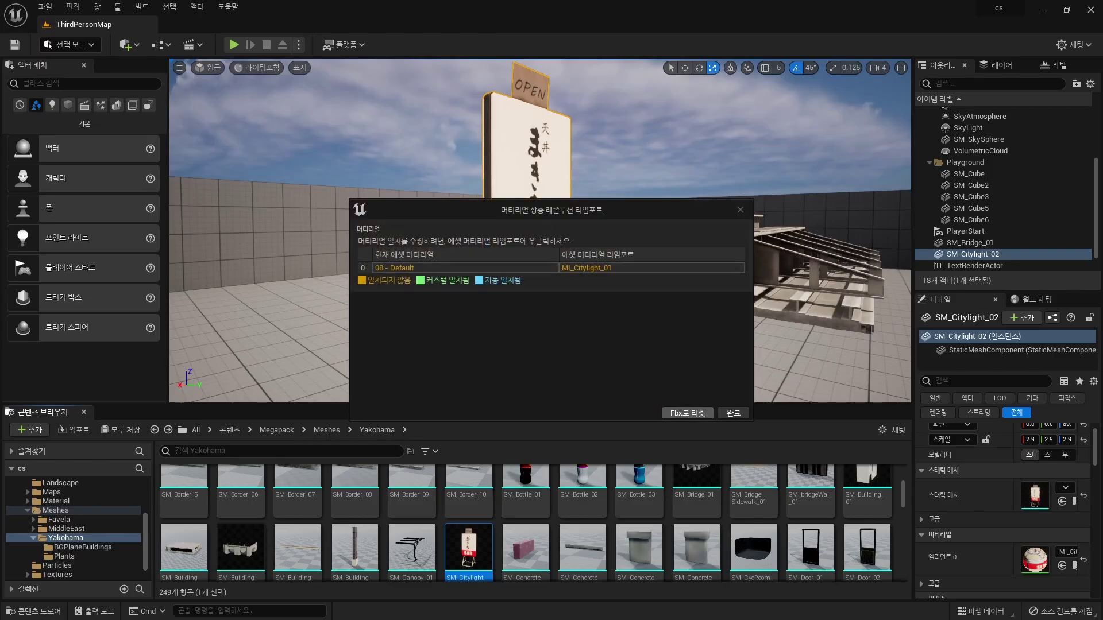
Finish the SM_Citylight_02 reimport, scale the BAR sign to 5.0, and open its mesh editor.
click(733, 413)
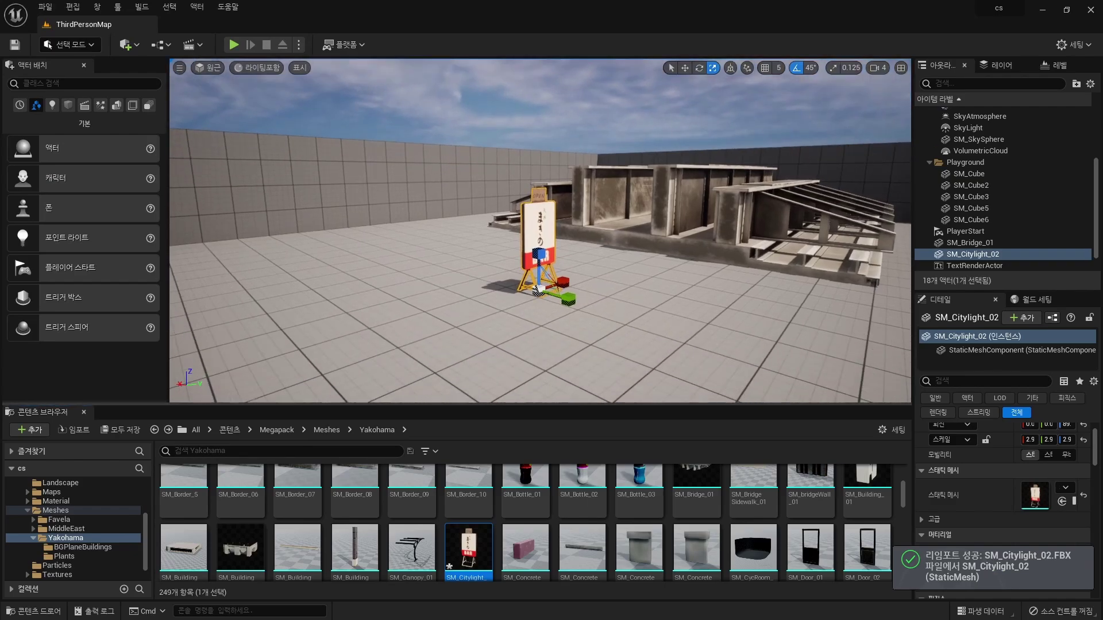
scroll(540, 229, up, 5)
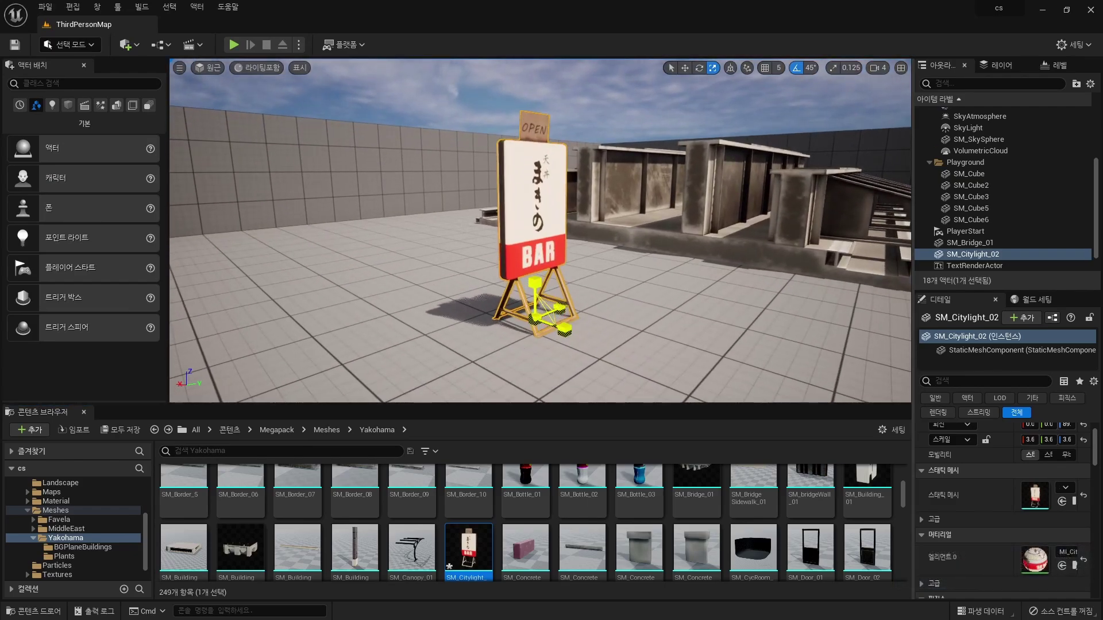
drag(534, 282, 560, 247)
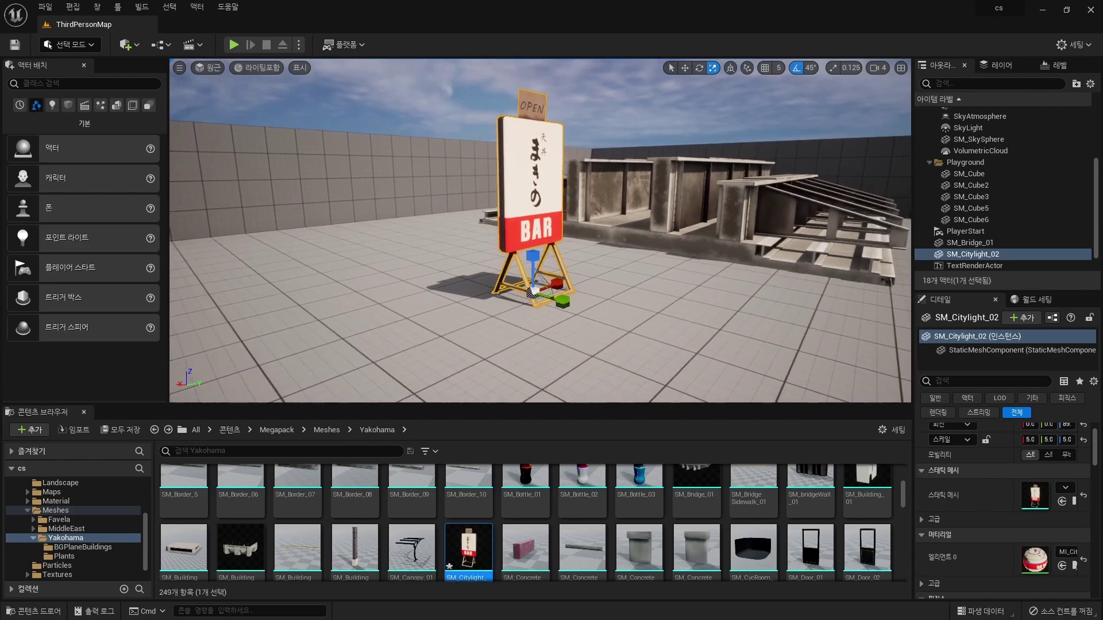
double_click(469, 548)
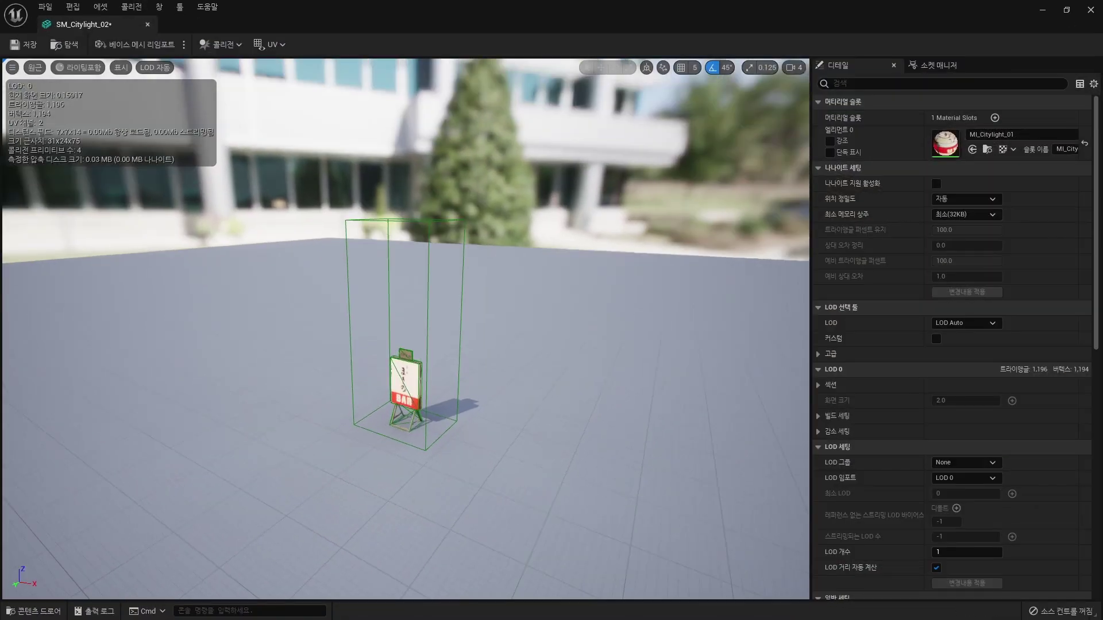
Orbit the sign preview and switch to Player Collision view to show its three collision boxes.
scroll(406, 329, up, 2)
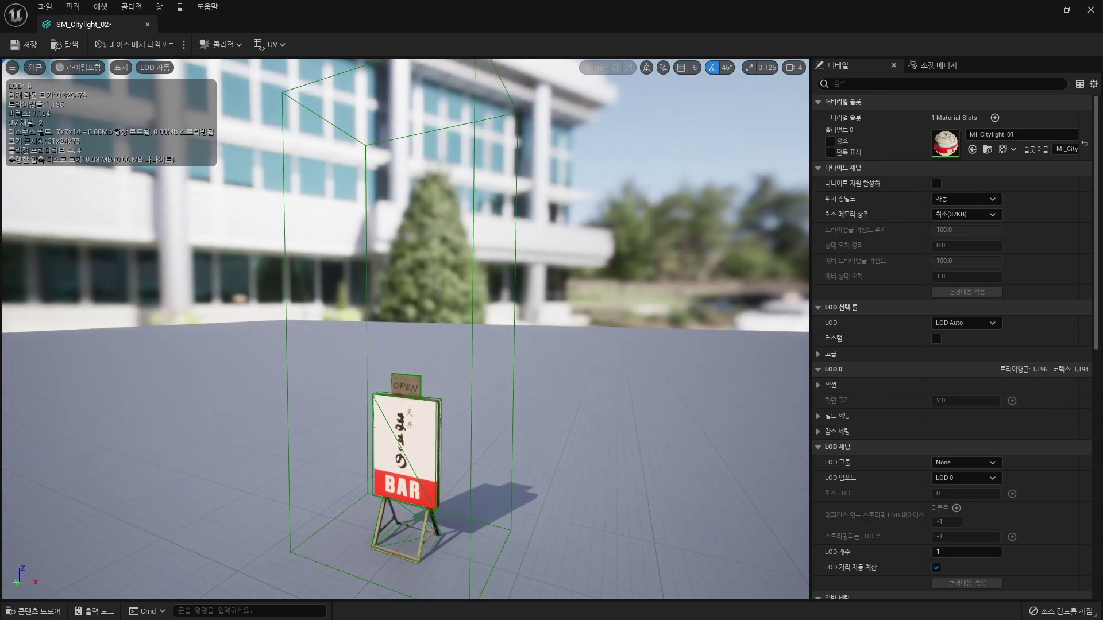
key(w)
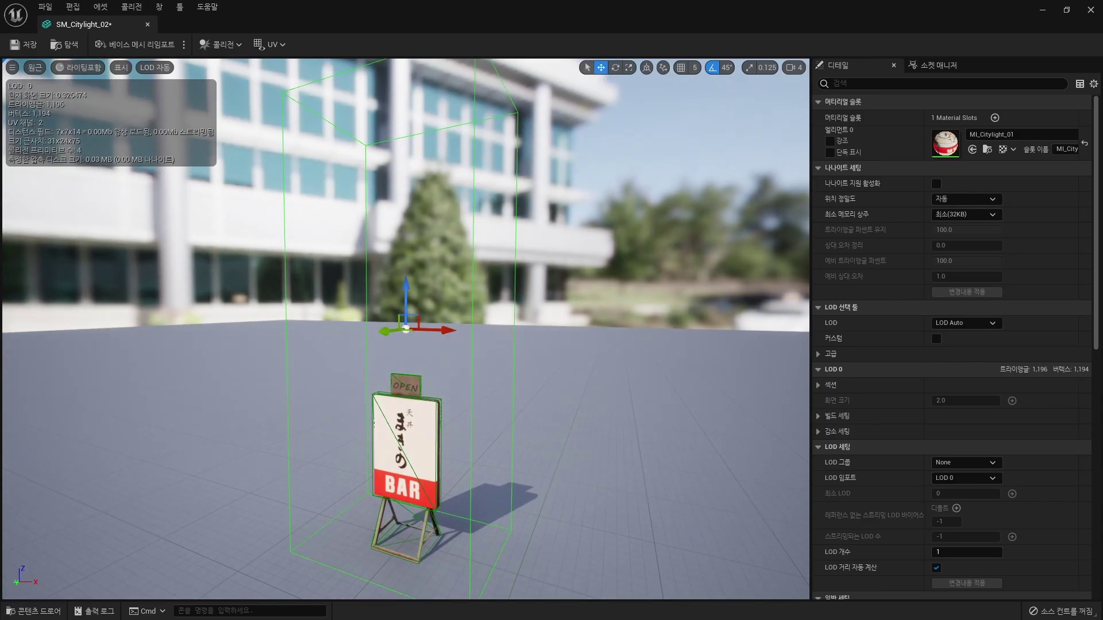
mouse_move(406, 329)
mouse_down()
mouse_move(413, 345)
mouse_move(431, 344)
mouse_up()
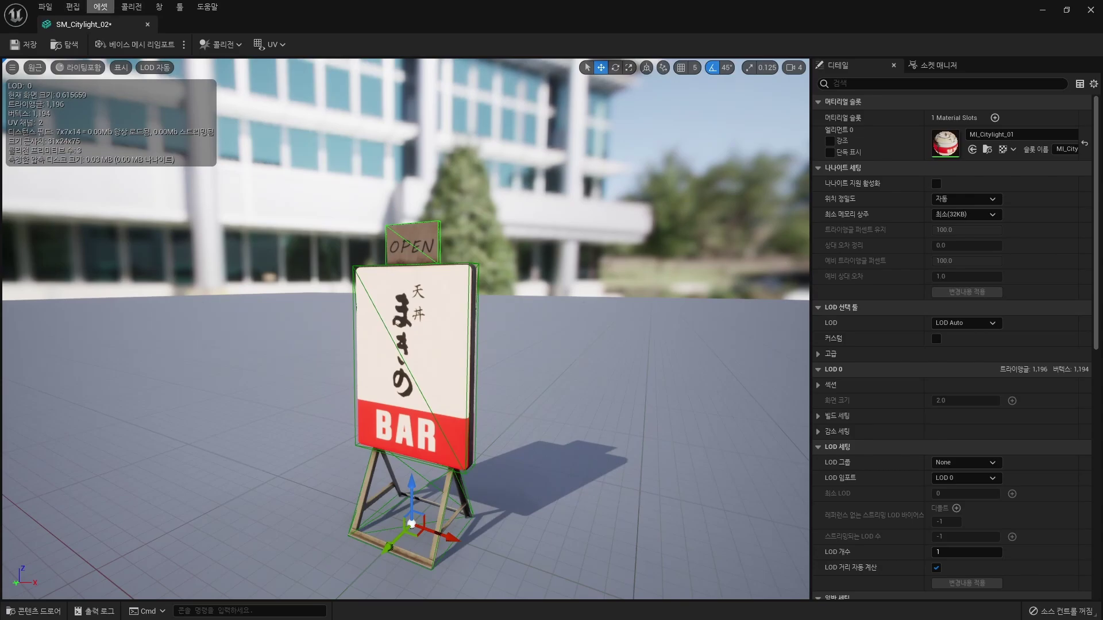
key(Escape)
click(80, 67)
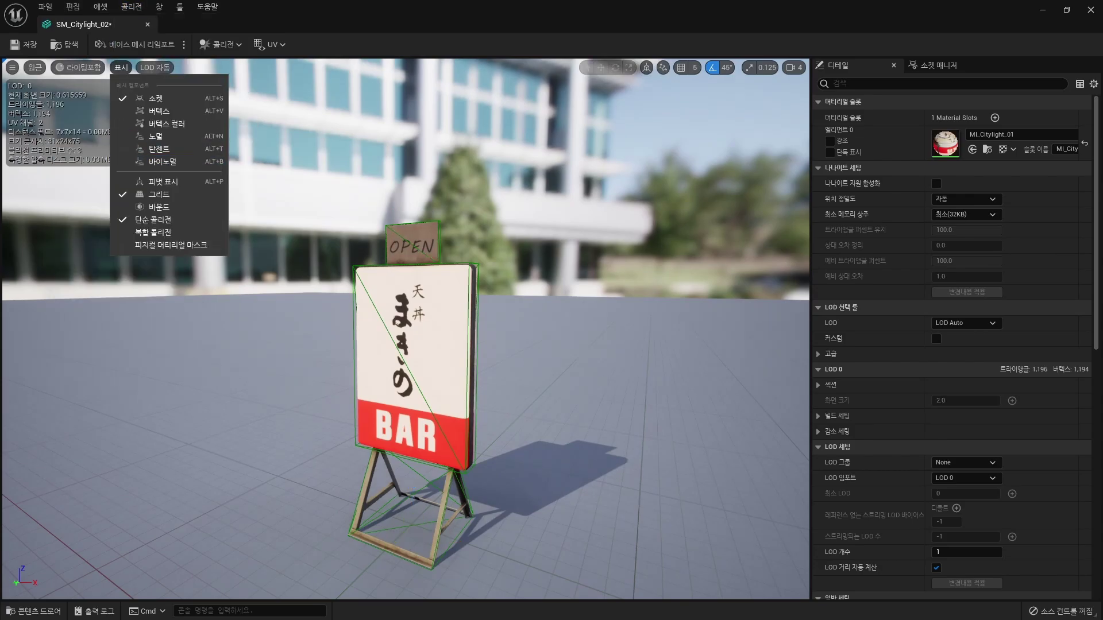
click(115, 175)
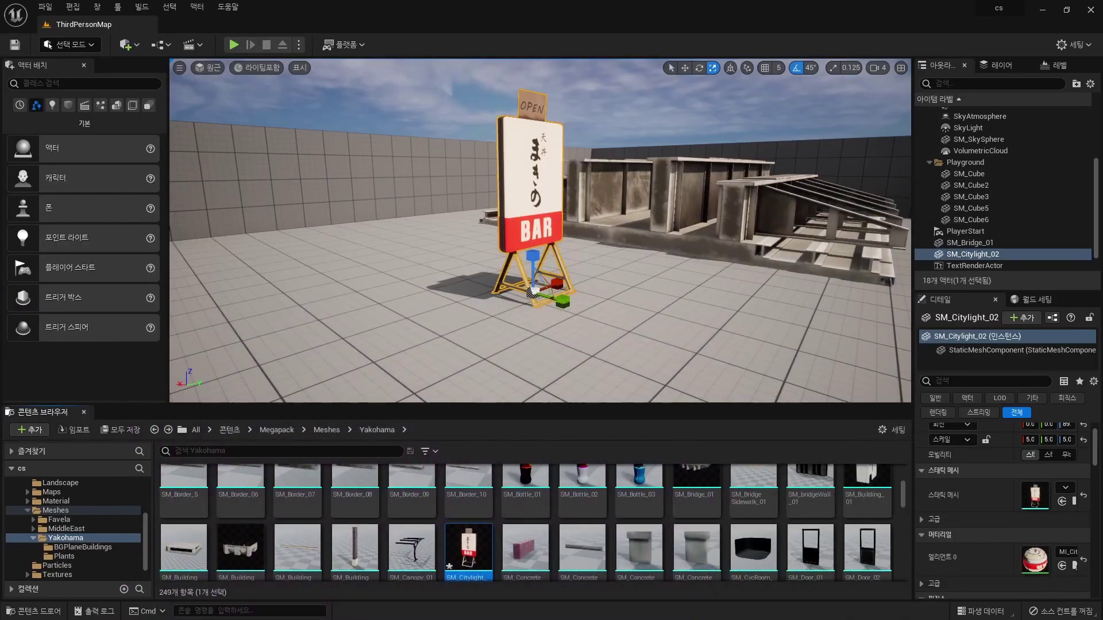
Play-test the level, running and jumping the character around the BAR sign, then stop.
key(alt+p)
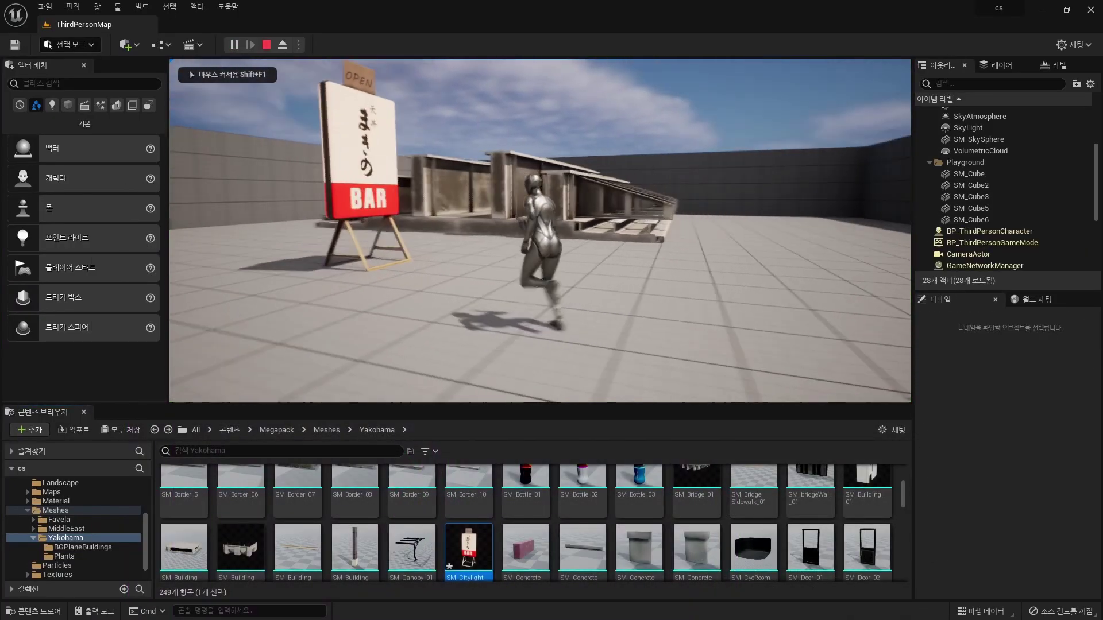
key(space)
key(w)
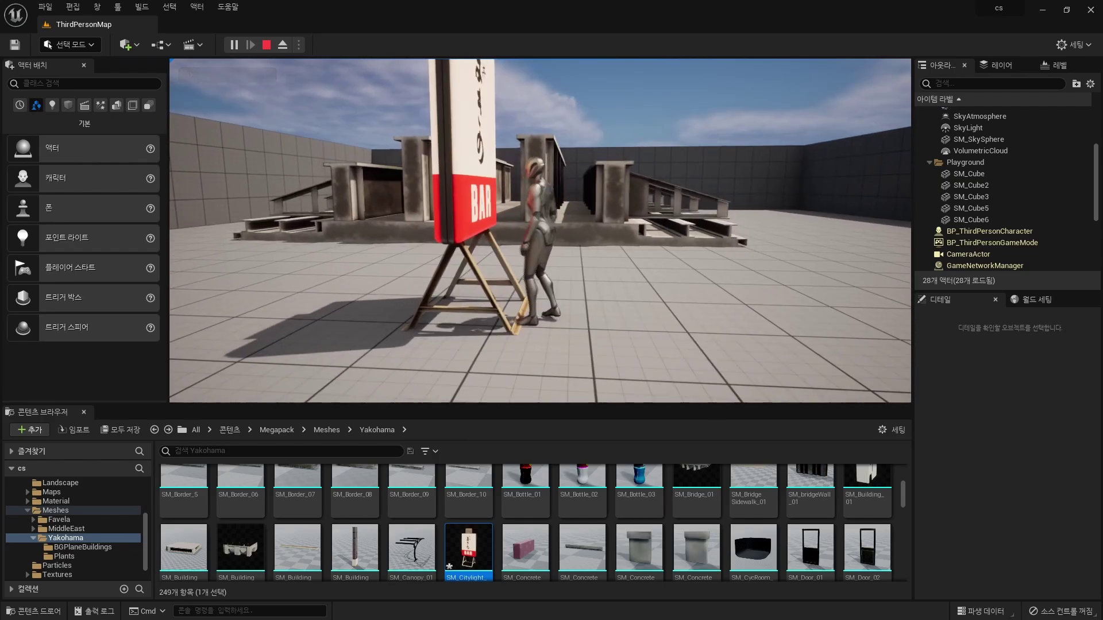
key(a)
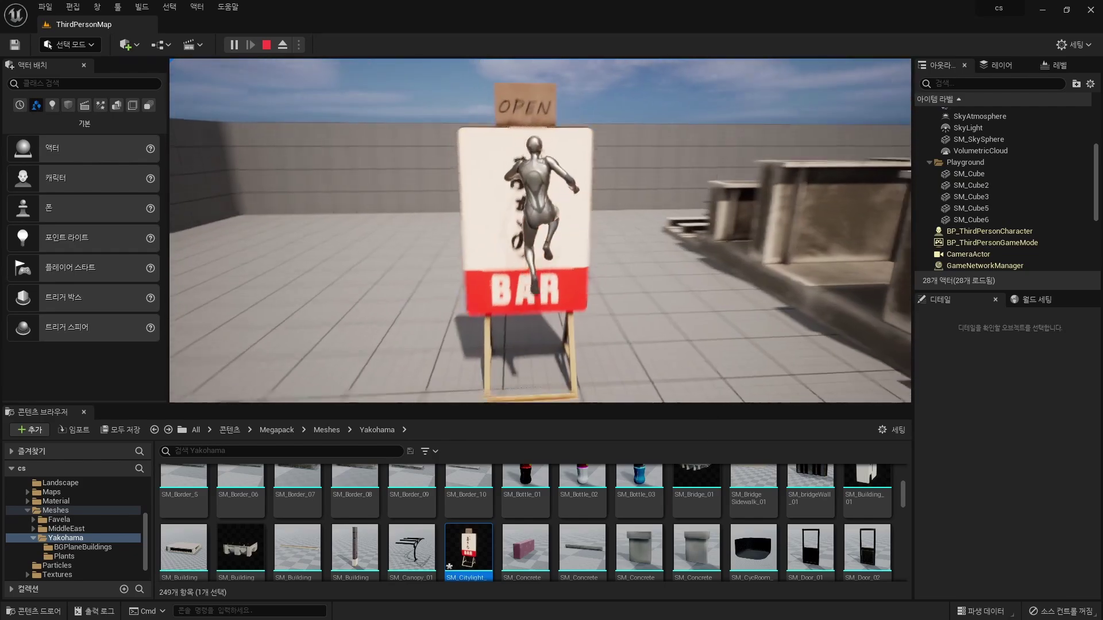
key(space)
key(w)
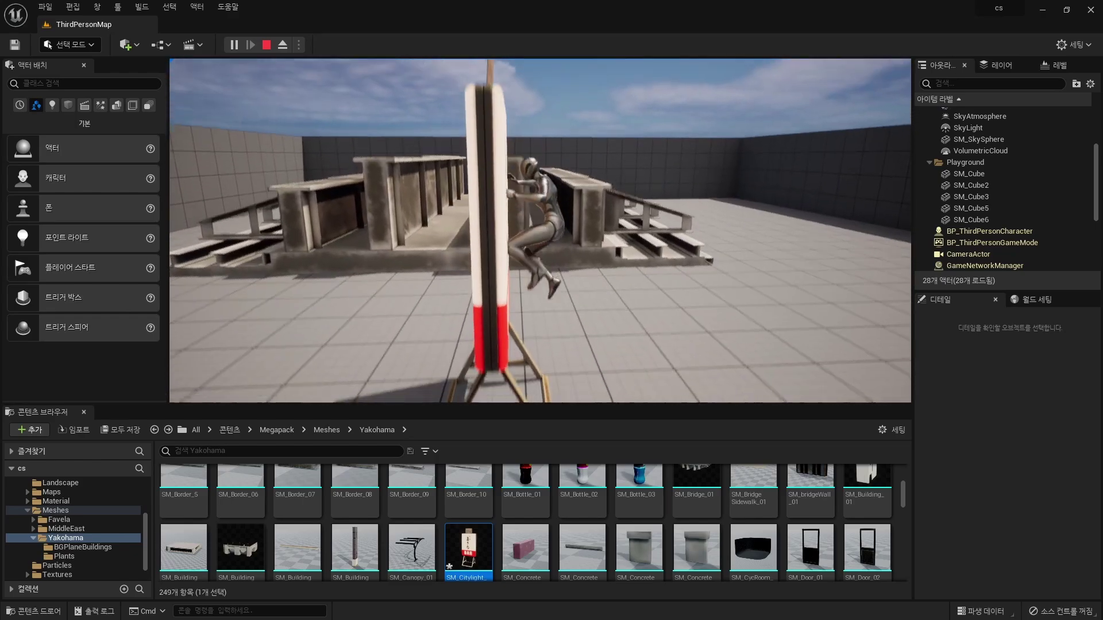
key(s)
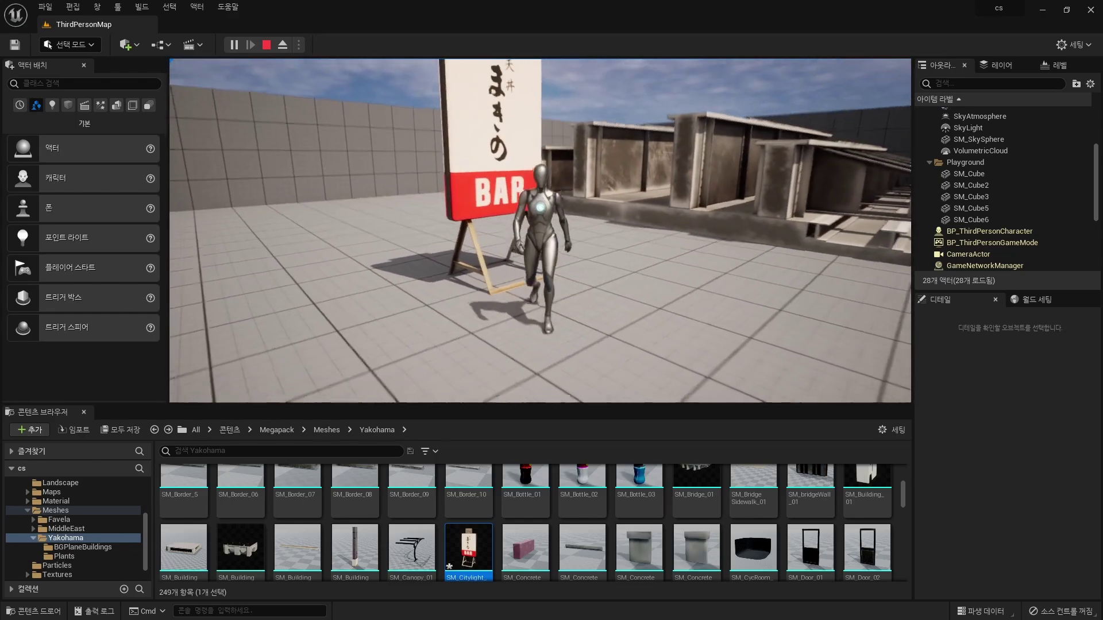
key(Escape)
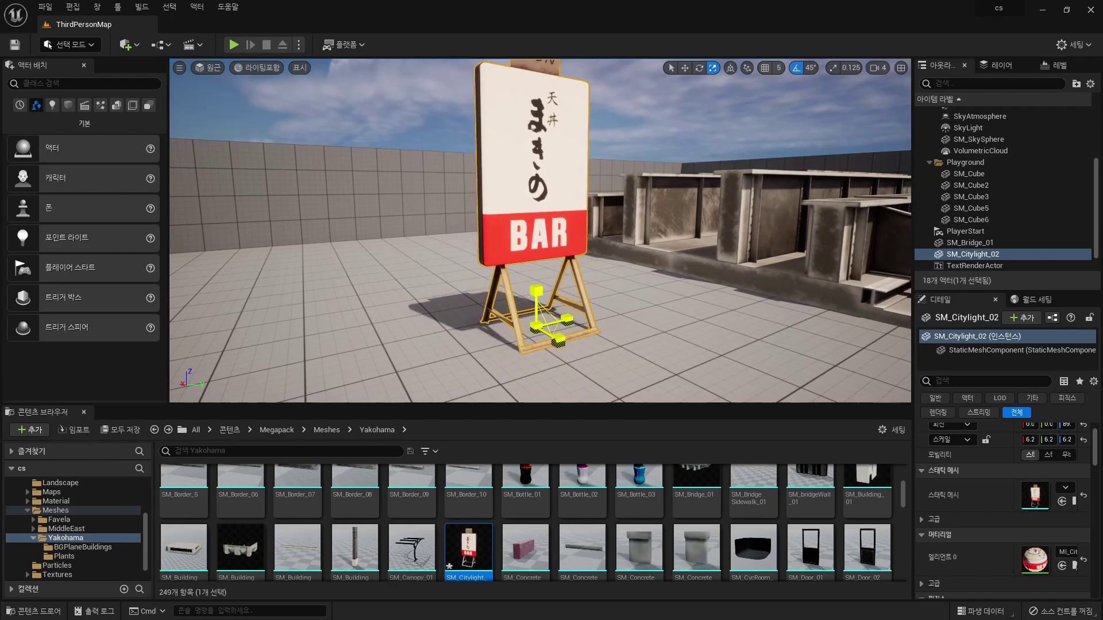
Scale the BAR sign up to 12 and play-test walking the character up to it.
drag(536, 290, 540, 281)
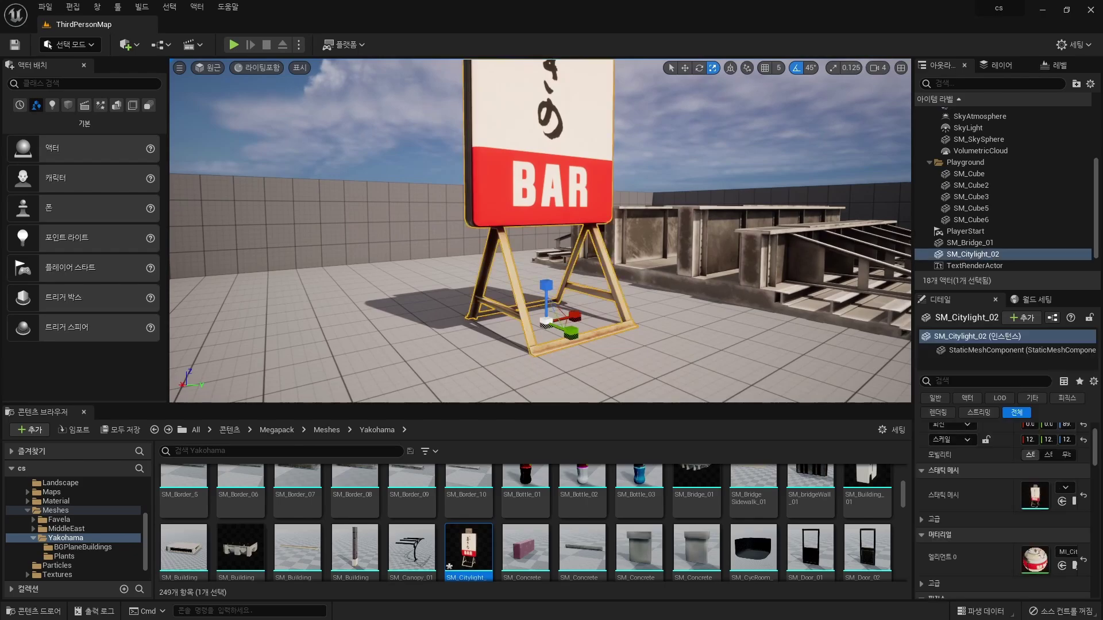
key(alt+p)
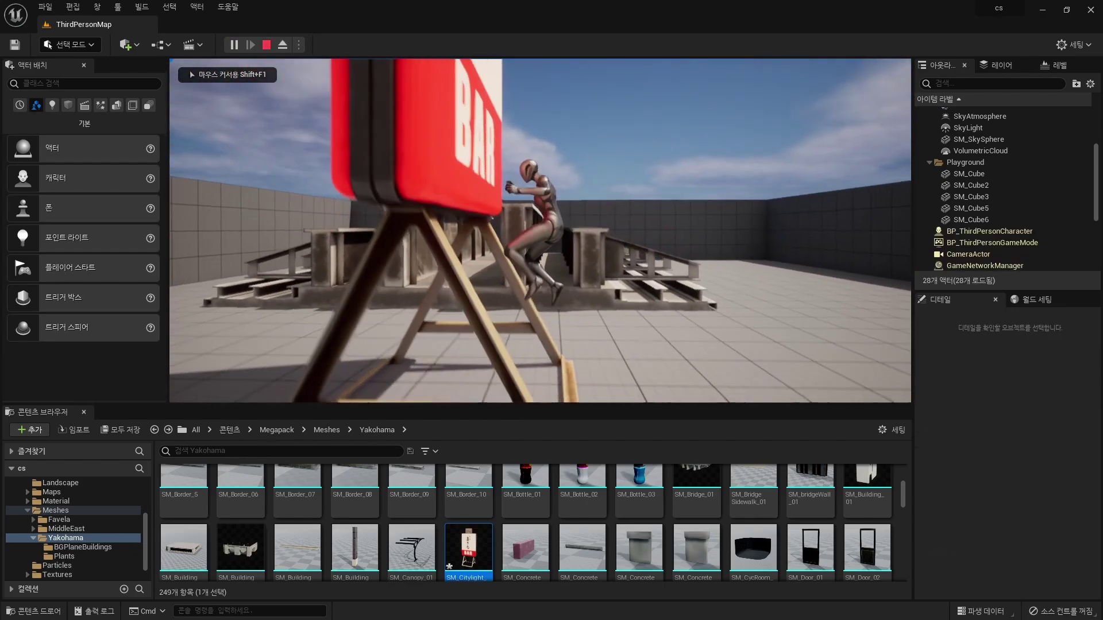
key(s)
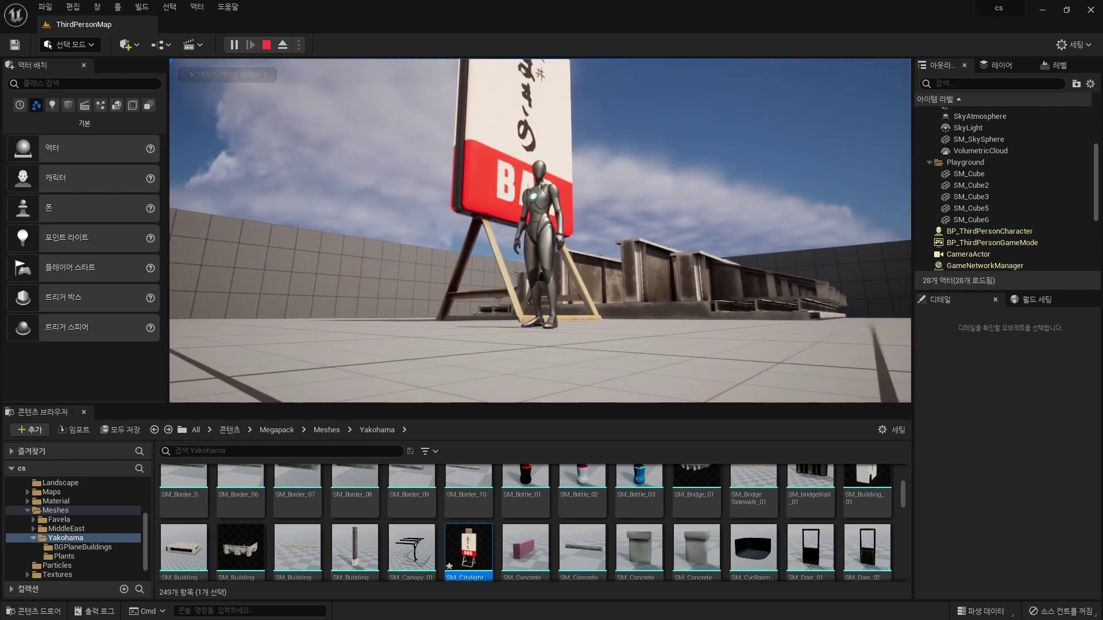
key(Escape)
In the SM_Citylight_02 mesh editor, restore Lit view and set Collision Complexity to Use Complex Collision As Simple.
double_click(1035, 495)
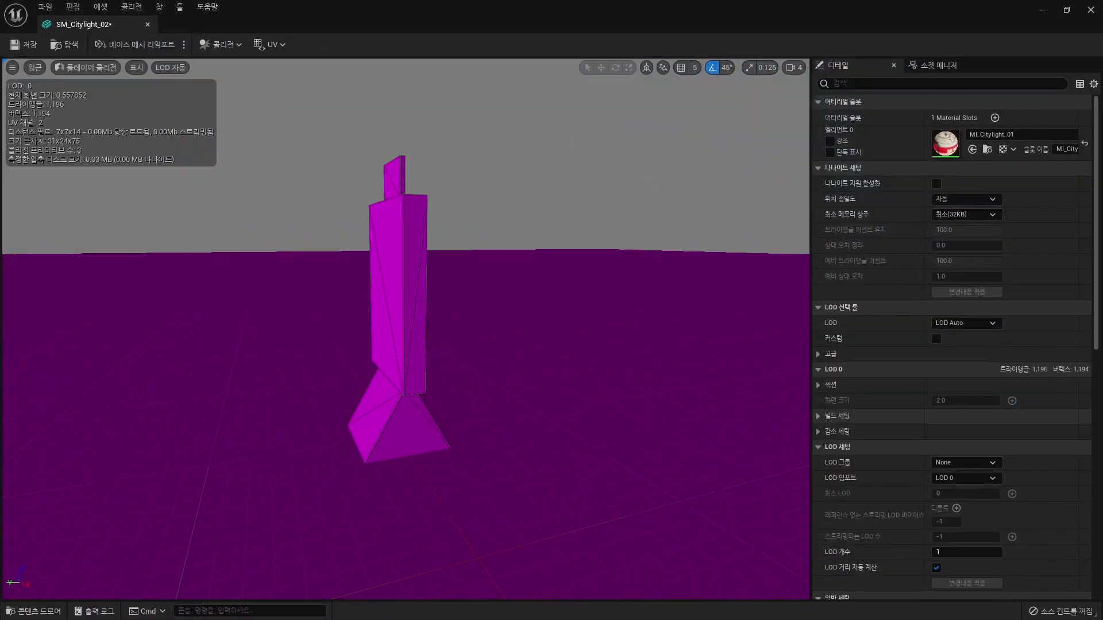
click(86, 67)
click(80, 87)
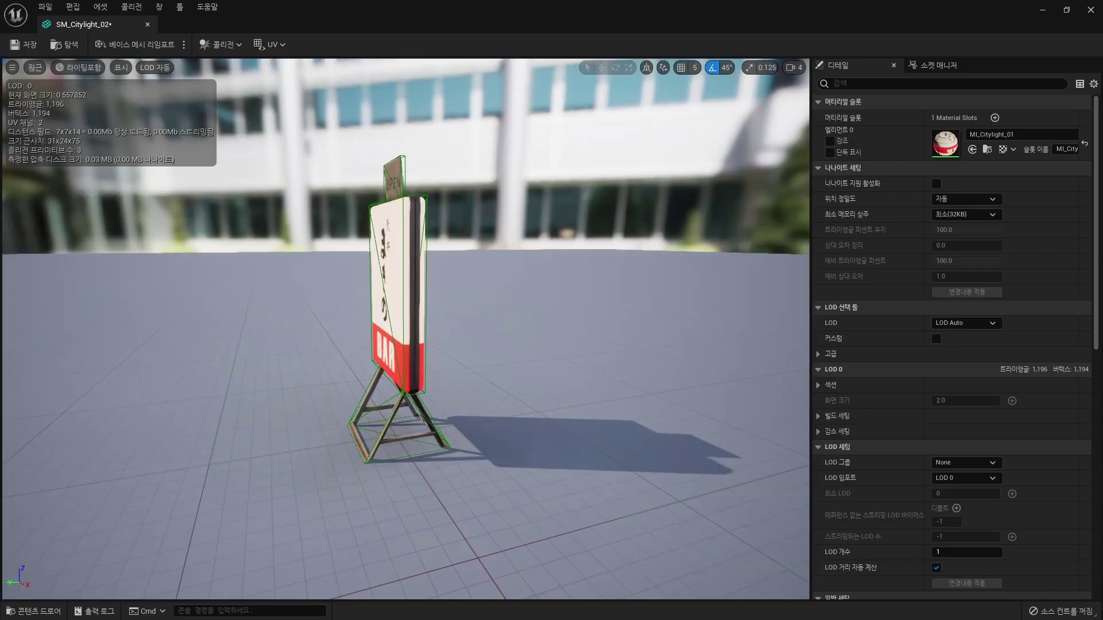
click(131, 6)
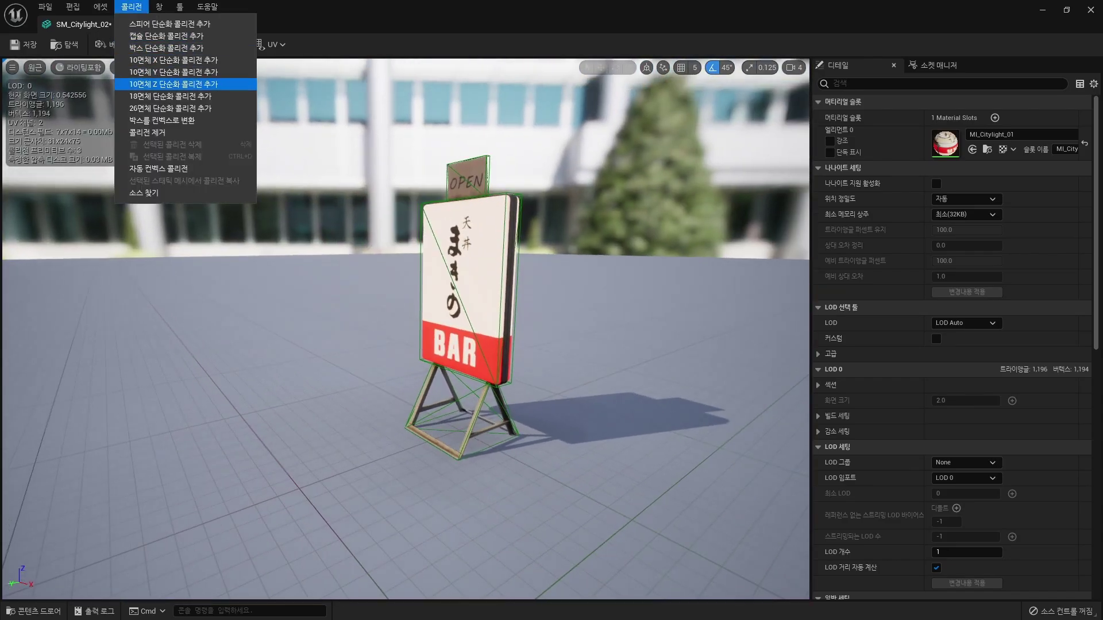
key(Escape)
scroll(953, 345, down, 5)
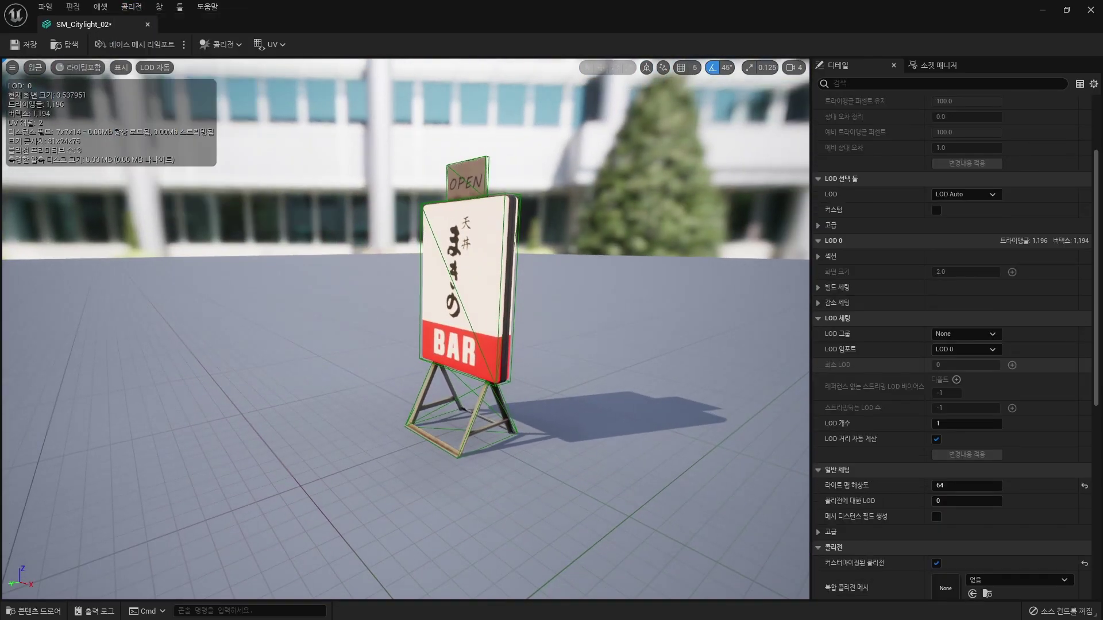
scroll(965, 432, down, 7)
scroll(965, 432, down, 3)
click(965, 432)
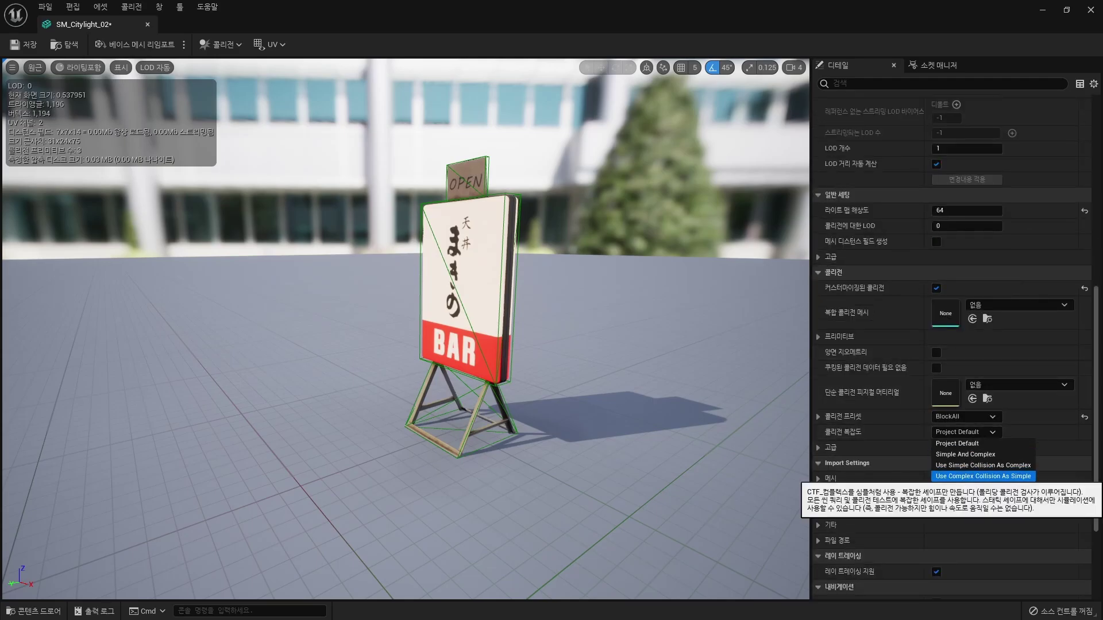
click(976, 476)
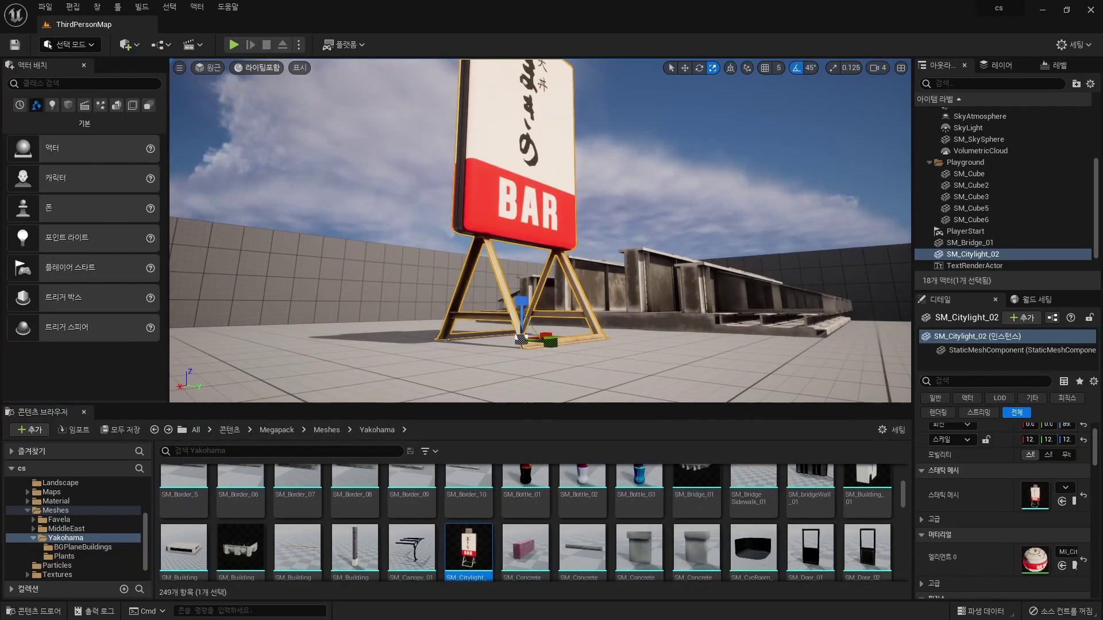
Show the level in Player Collision view, orbit around the sign, and start a play test.
click(257, 67)
click(310, 173)
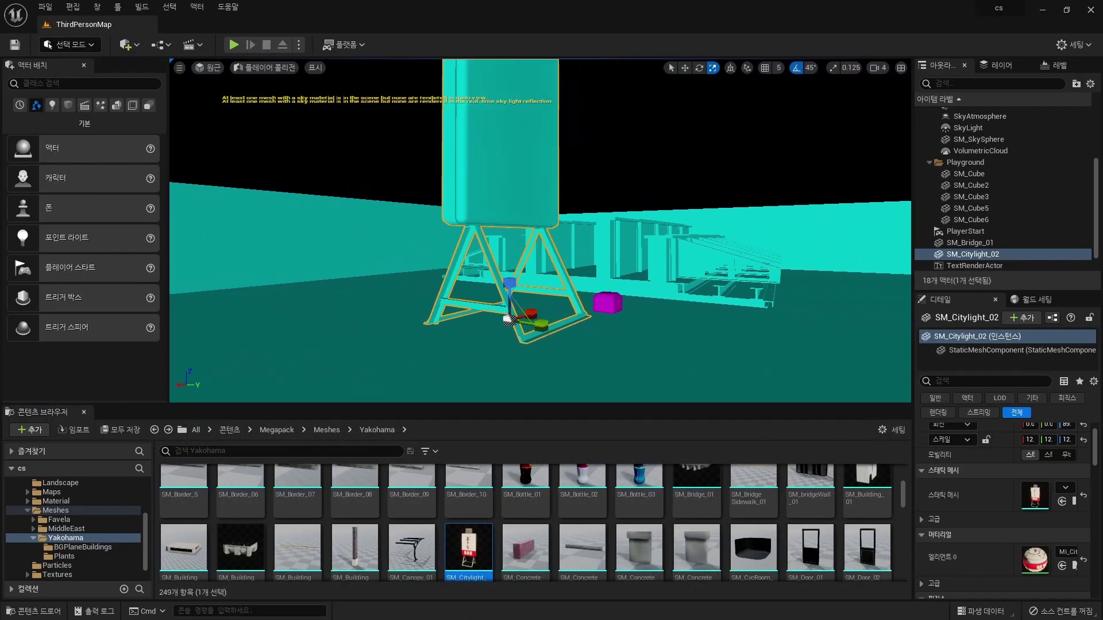
alt+drag(540, 230, 574, 229)
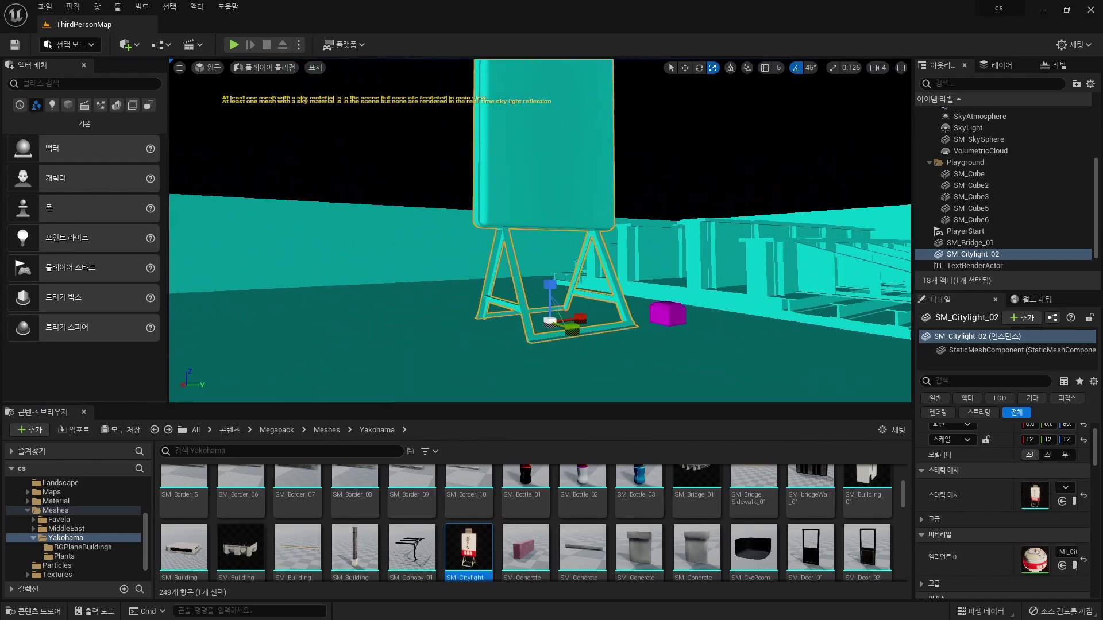
key(alt+p)
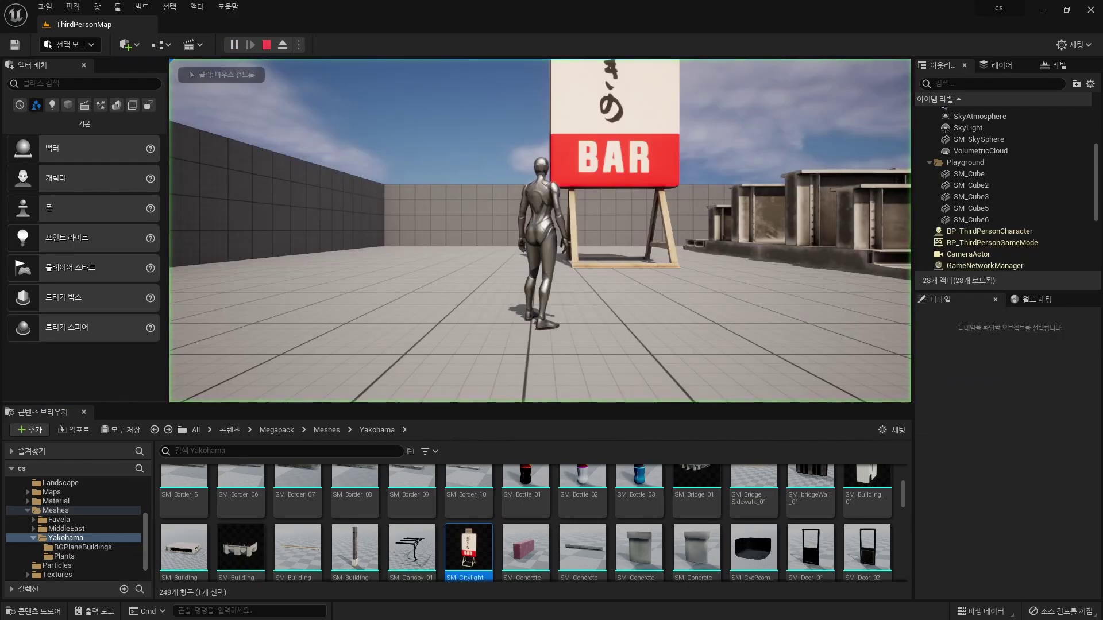
Run the character back and forth through the BAR sign's stand, stop the test, and return to Lit view.
key(w)
key(d)
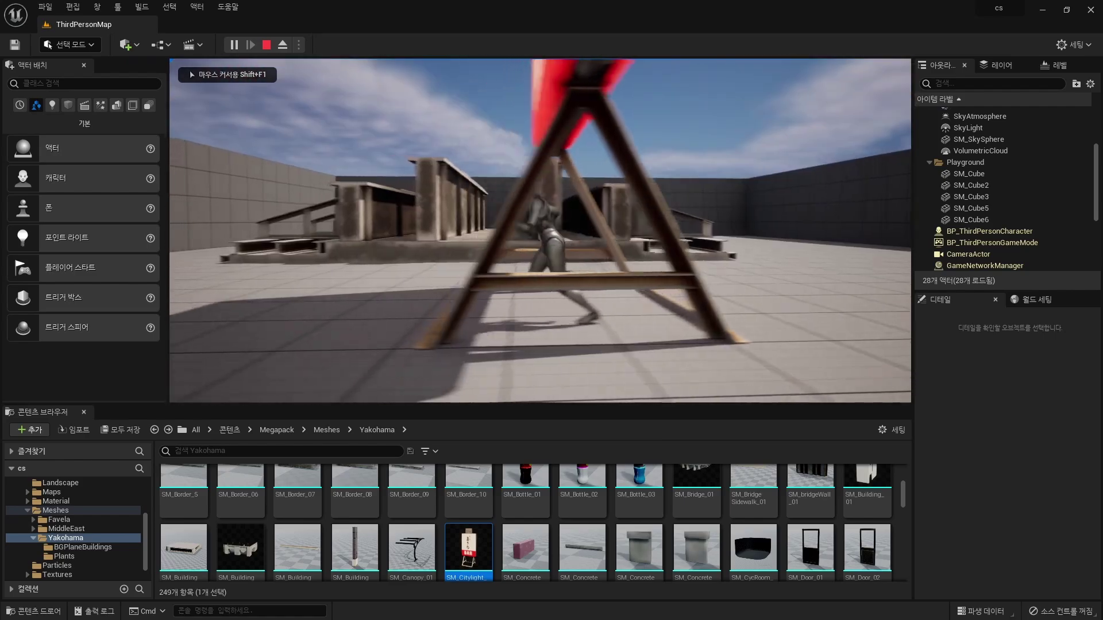
key(a)
key(d)
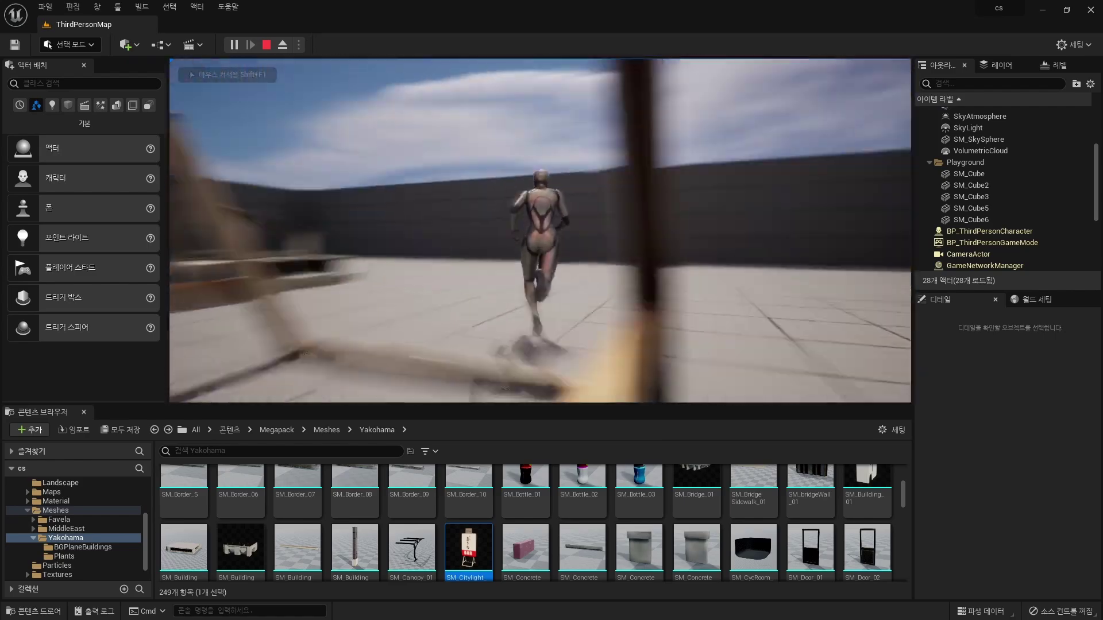
key(w)
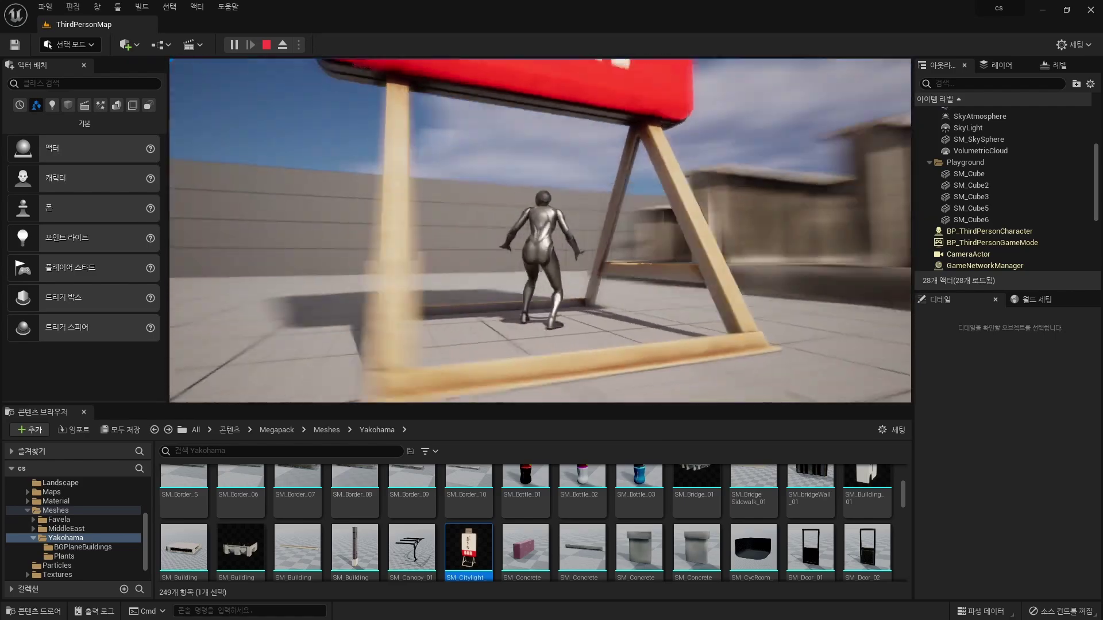
key(s)
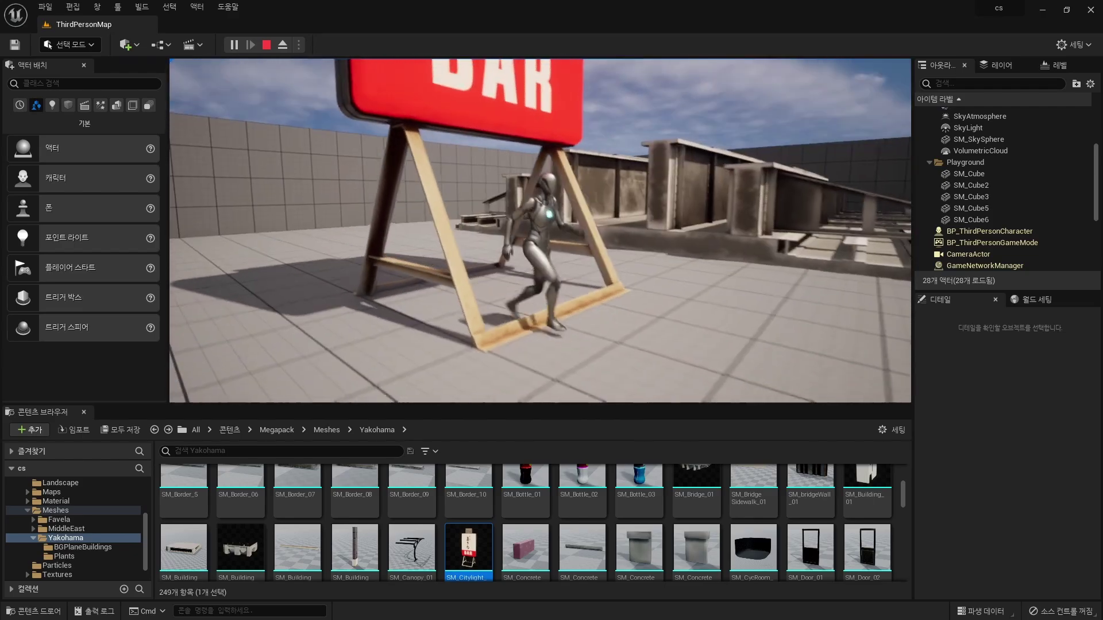
key(d)
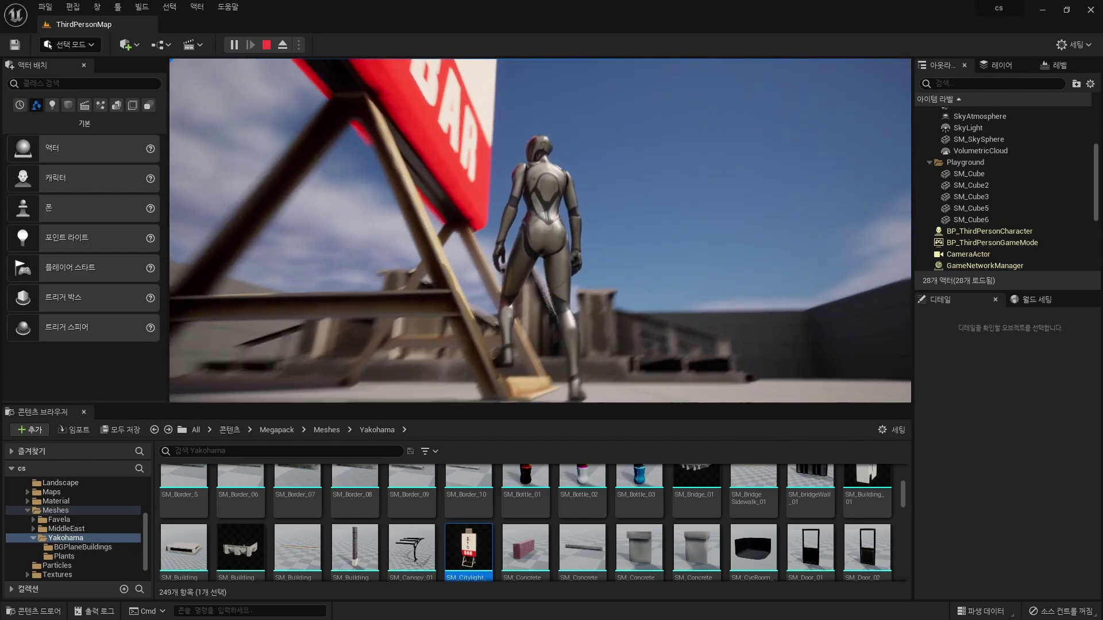
key(w)
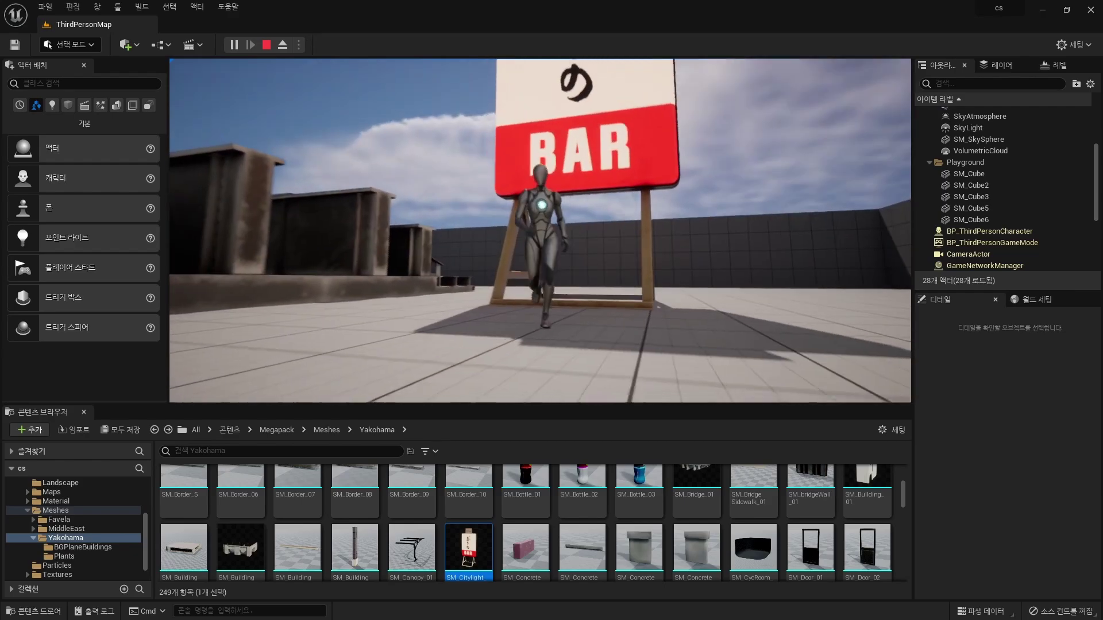
key(Escape)
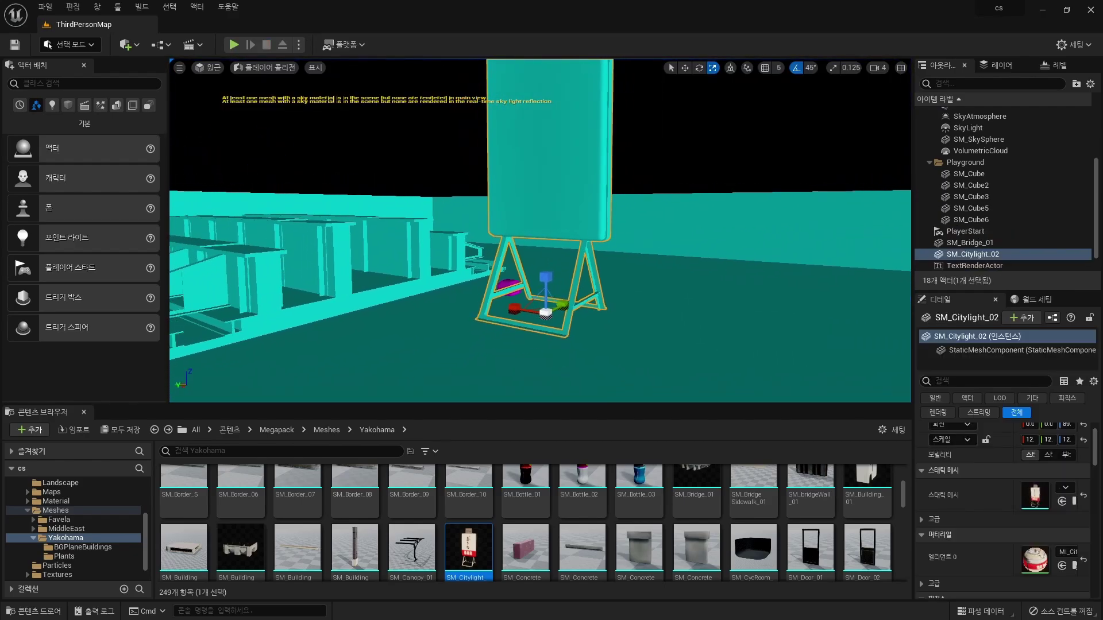
key(alt+4)
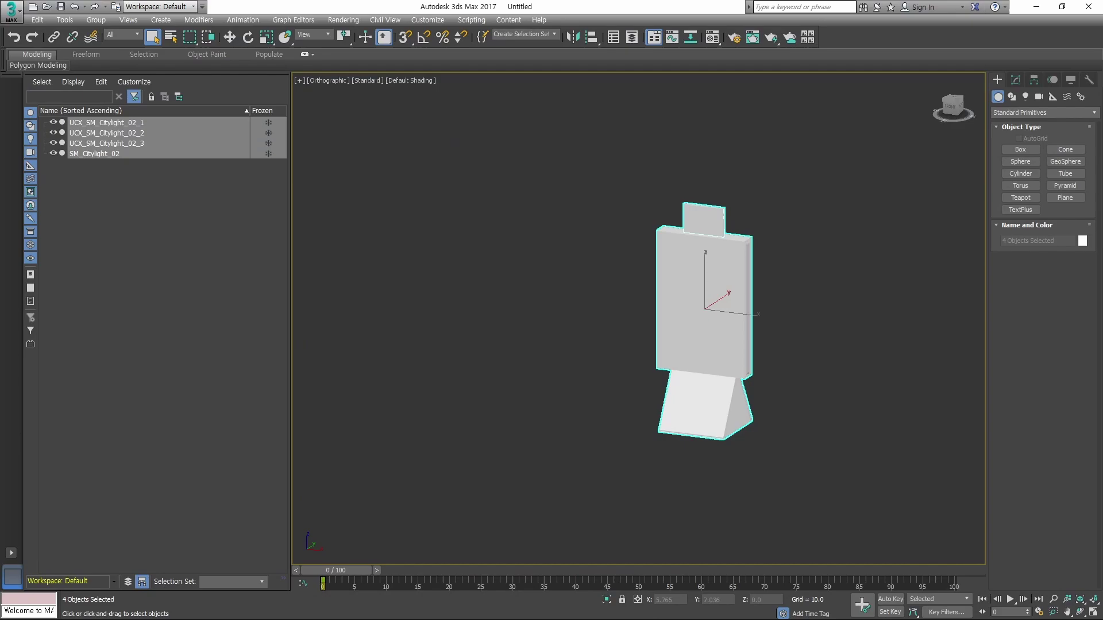
Hide the three UCX collision boxes and select the SM_Citylight_02 sign mesh.
key(ctrl+d)
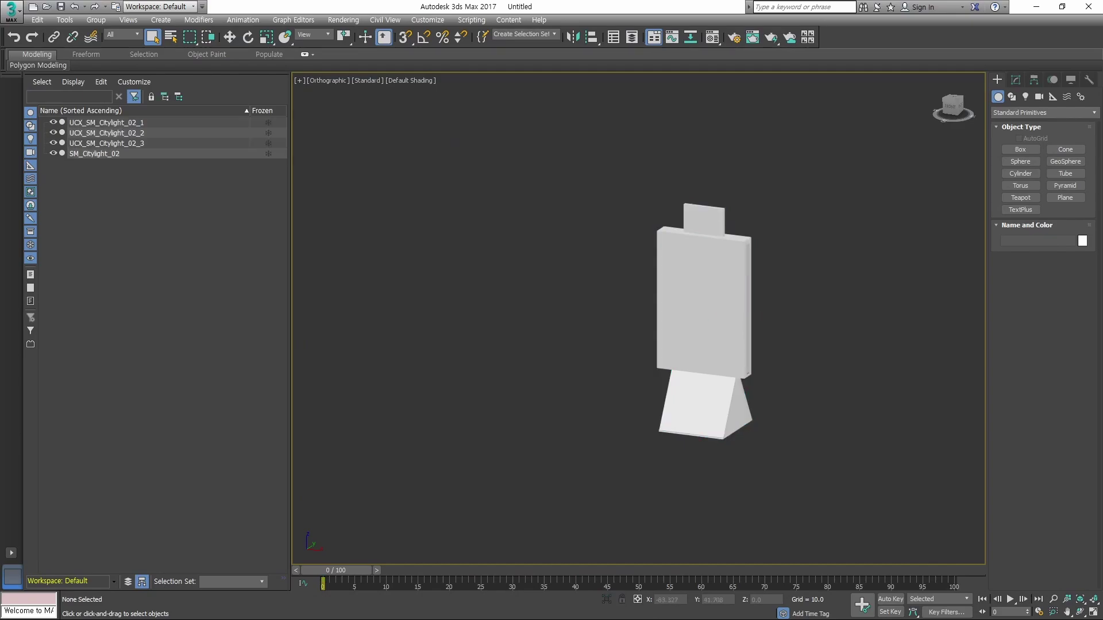
drag(53, 143, 53, 122)
click(94, 153)
View the sign side-on from the Left and start a Line with its first vertex.
alt+middle_drag(637, 321, 528, 322)
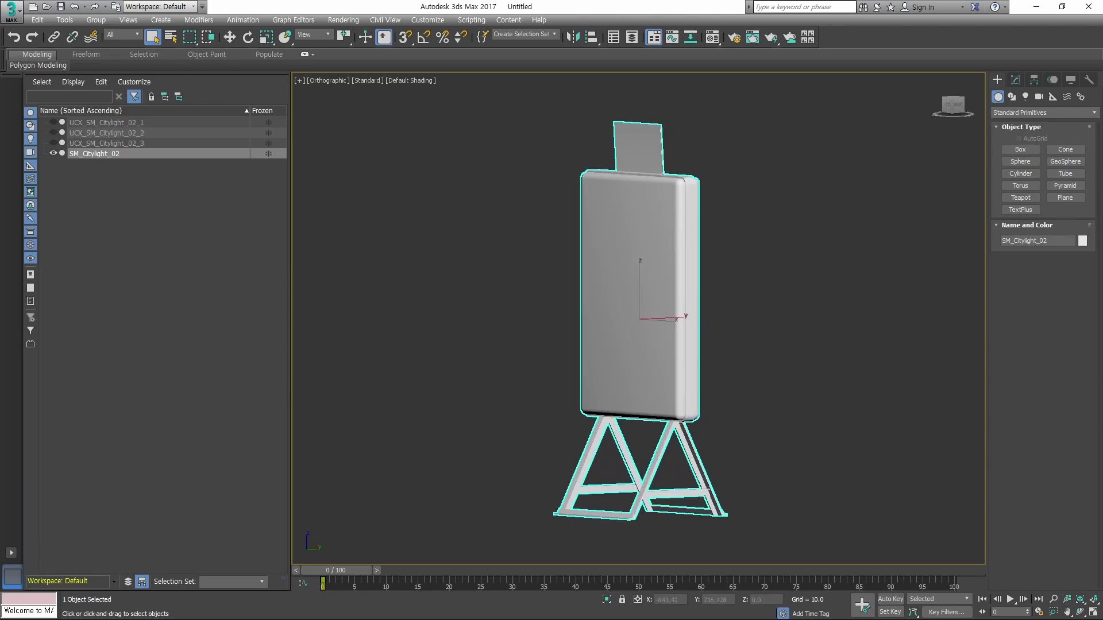
key(l)
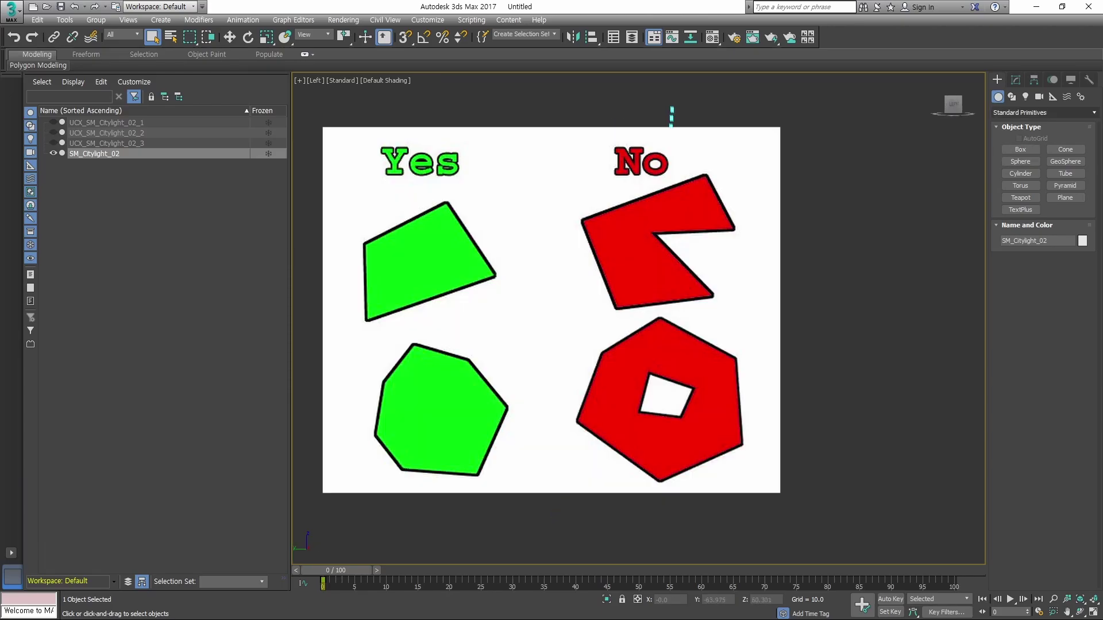
click(1011, 96)
click(1020, 159)
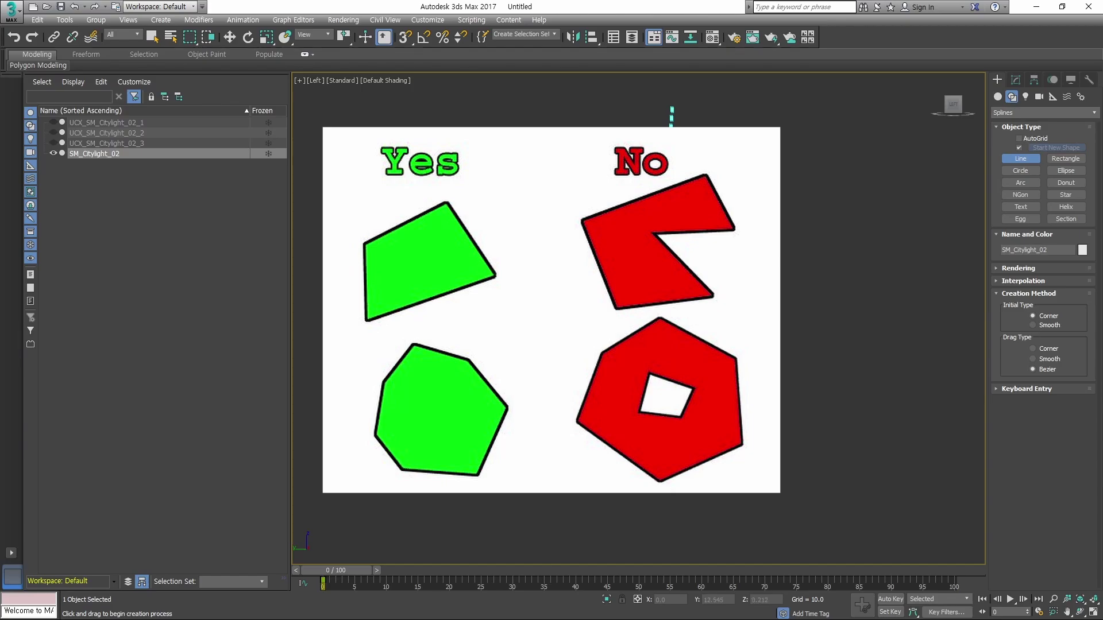
click(672, 115)
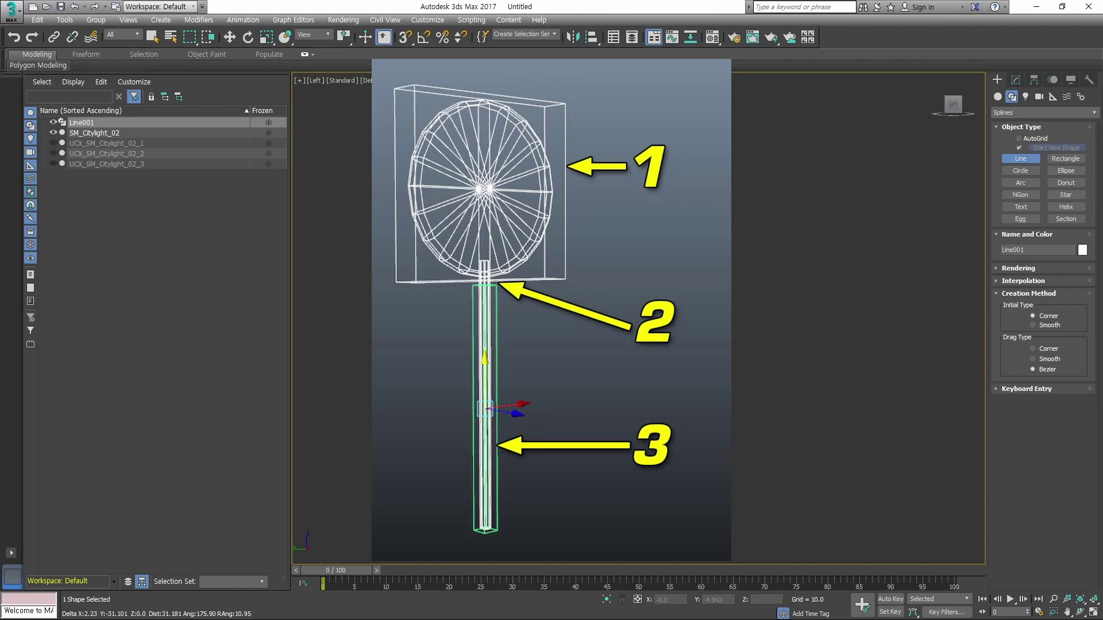
Close the outline spline around the sign and convert it to an Editable Poly.
click(733, 476)
click(670, 103)
click(553, 366)
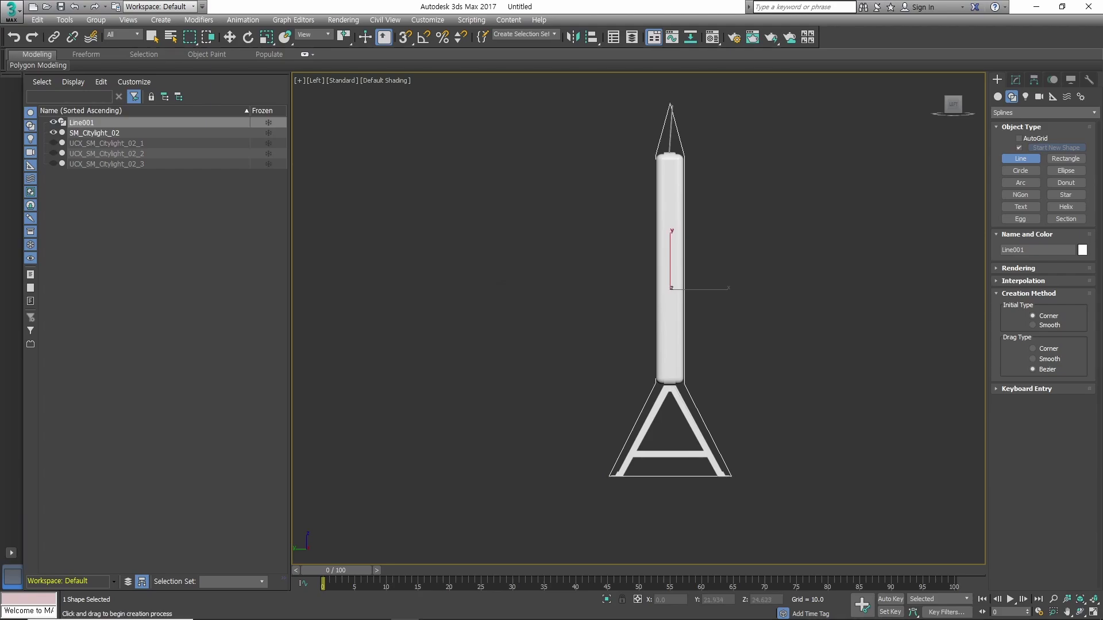
alt+middle_drag(670, 287, 659, 345)
right_click(659, 345)
mouse_move(747, 474)
click(804, 490)
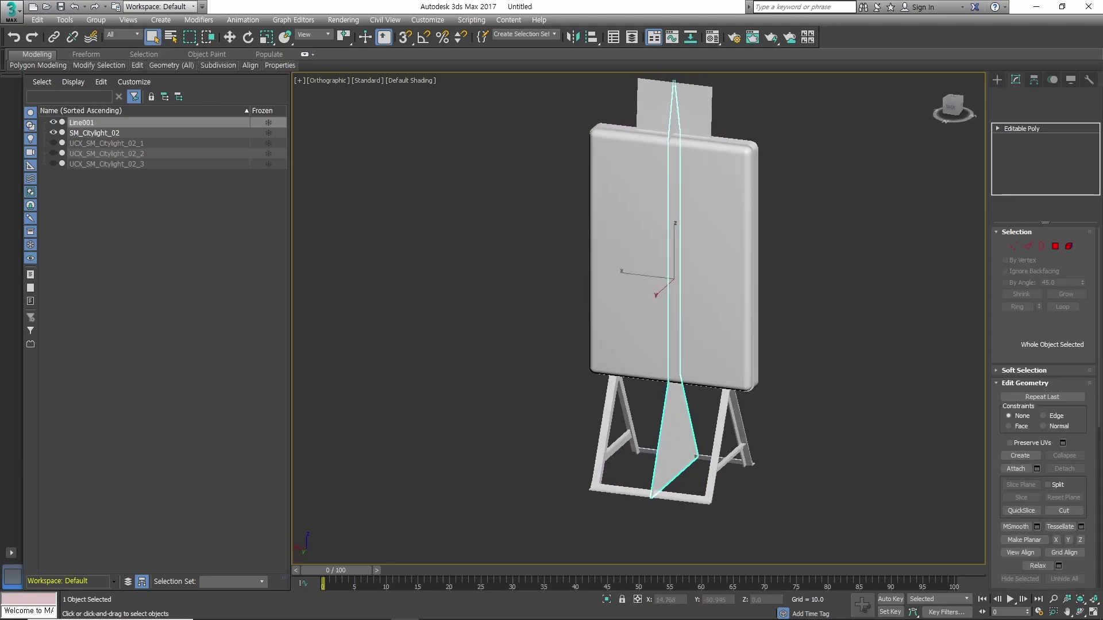
Stretch the shape across the sign's full width and cap its open side into a closed hull.
drag(638, 291, 724, 291)
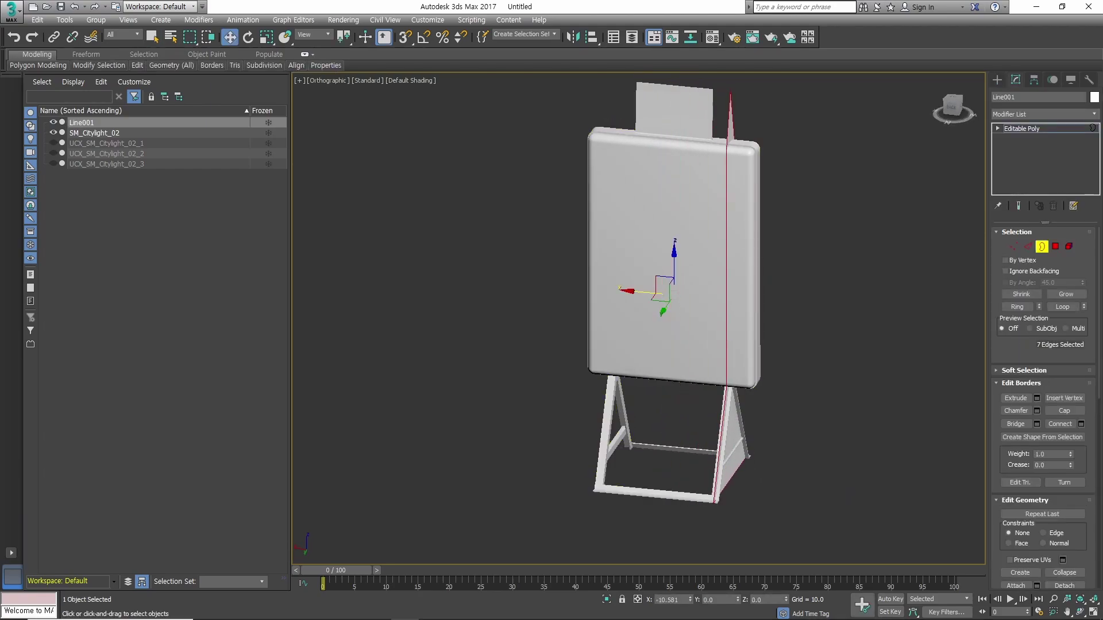
alt+middle_drag(723, 291, 574, 293)
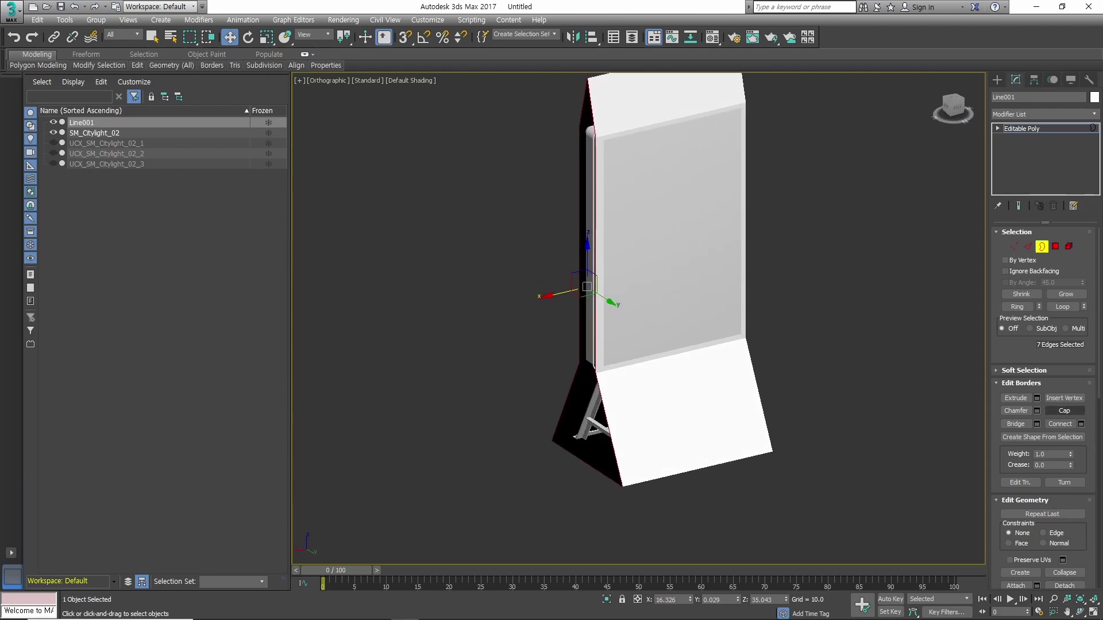
click(1065, 411)
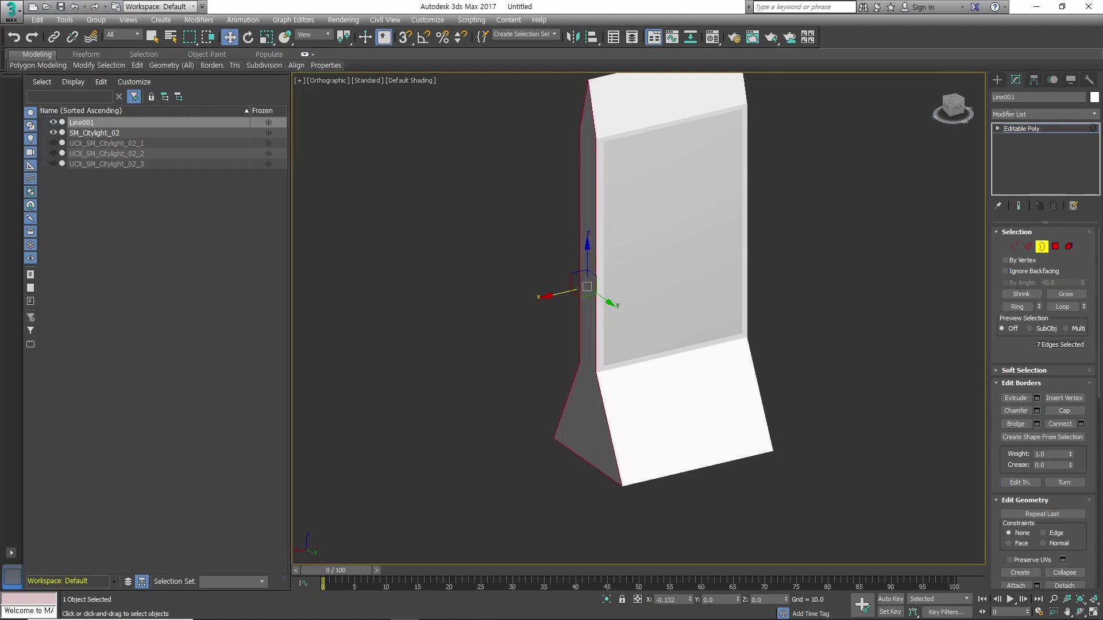
scroll(583, 288, down, 4)
alt+middle_drag(583, 287, 569, 288)
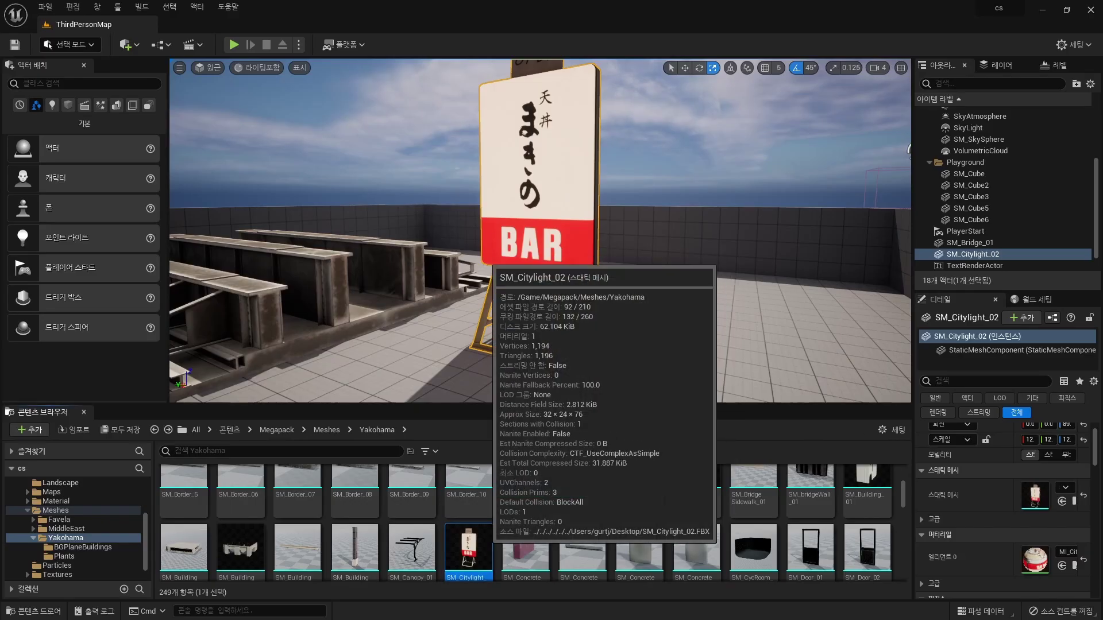
Set SM_Citylight_02's Collision Complexity to Project Default and remove its existing collision.
double_click(468, 549)
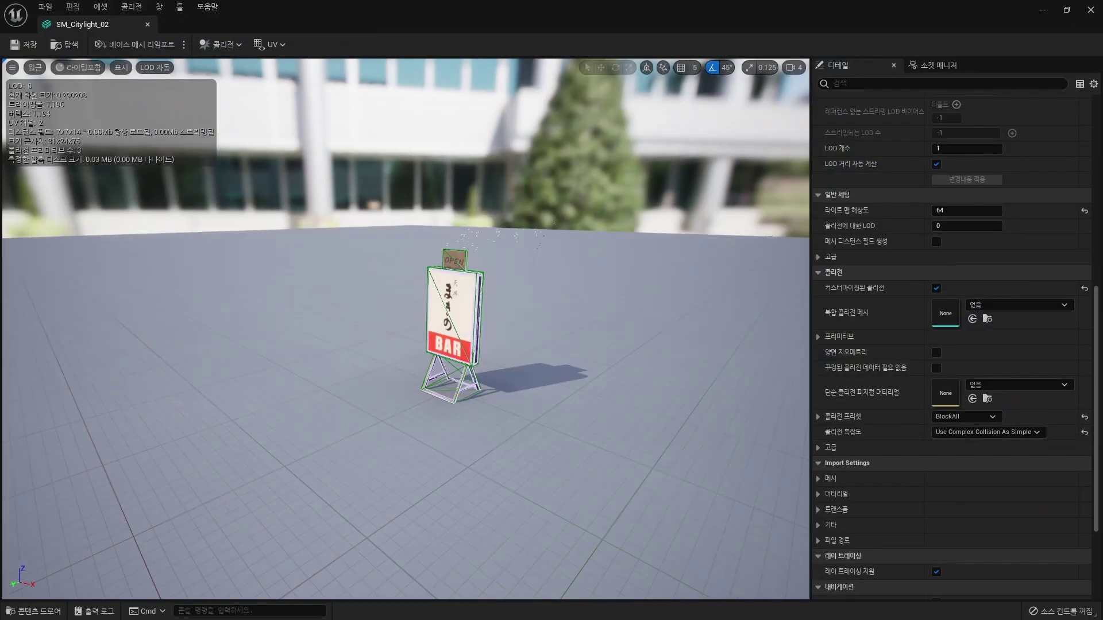
scroll(965, 432, down, 2)
click(965, 377)
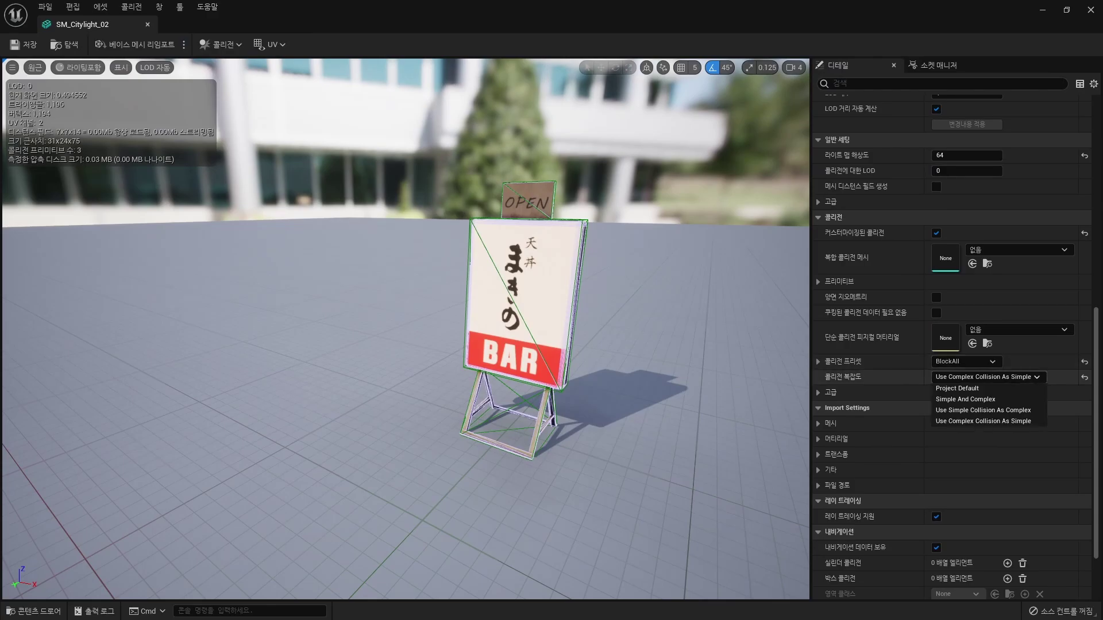
click(977, 388)
click(131, 7)
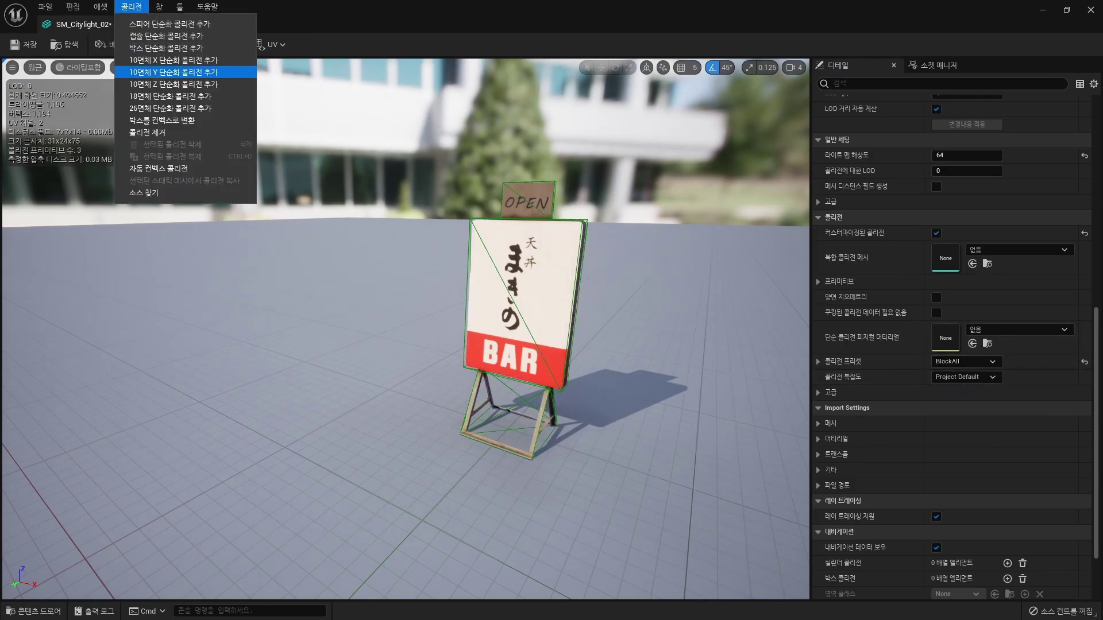
click(138, 133)
Reimport the base mesh and orbit around the new single convex hull to inspect it.
click(134, 44)
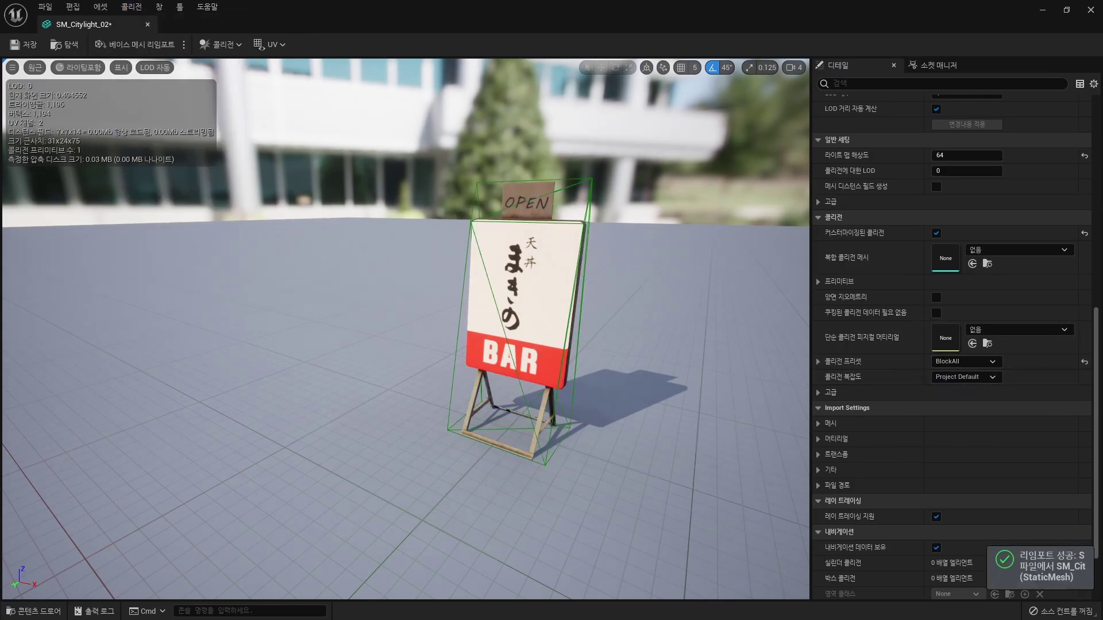
click(428, 322)
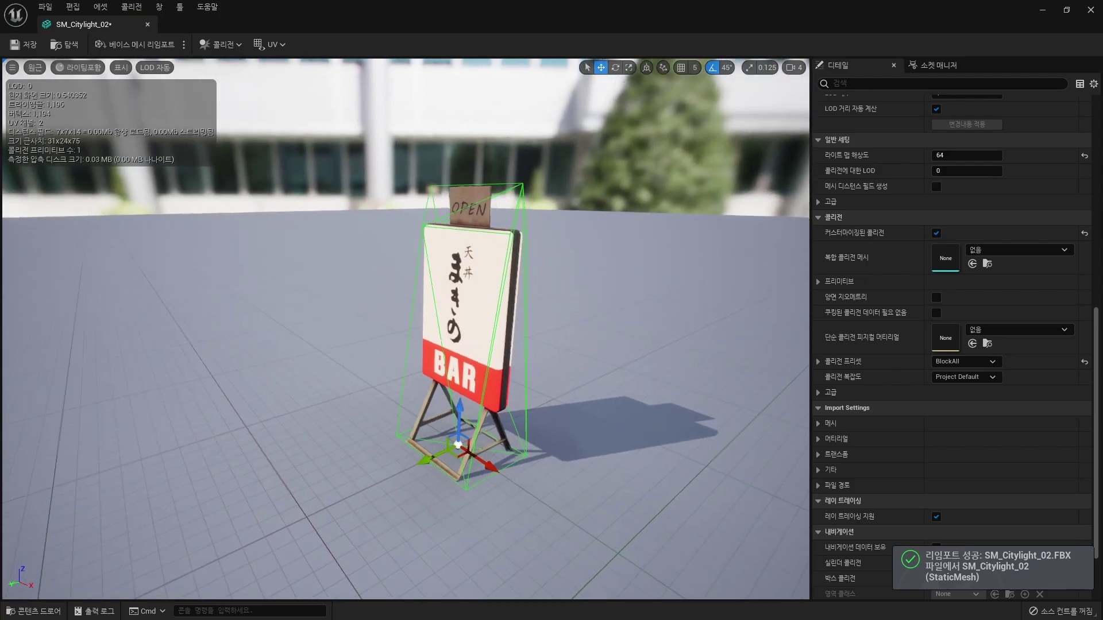
mouse_move(517, 344)
mouse_down()
mouse_move(345, 344)
mouse_move(517, 344)
mouse_up()
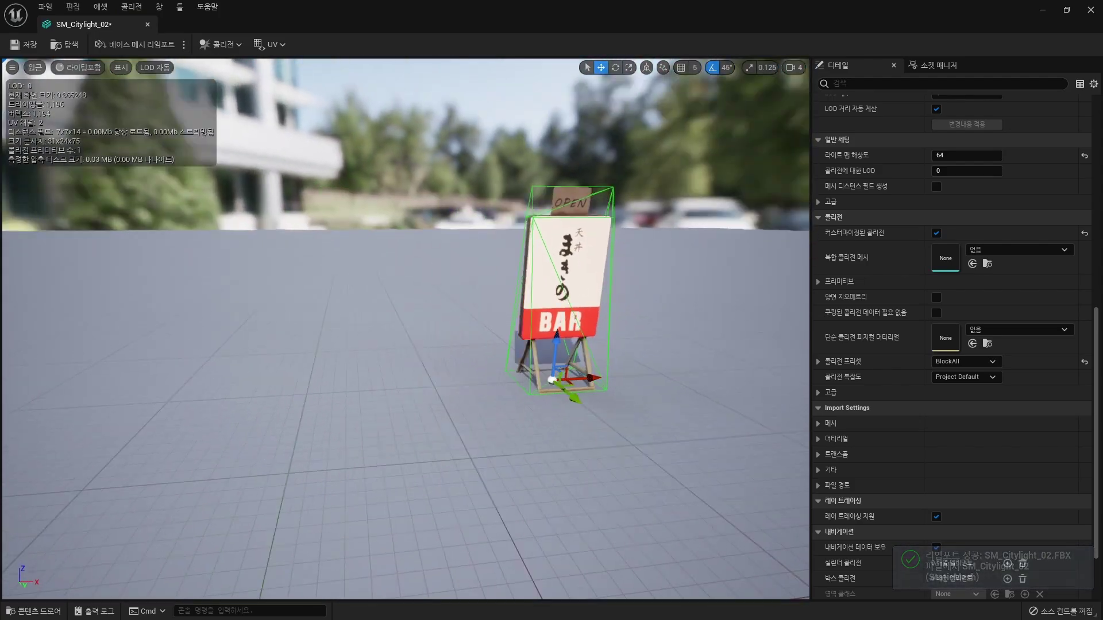
drag(402, 345, 517, 345)
scroll(422, 345, up, 5)
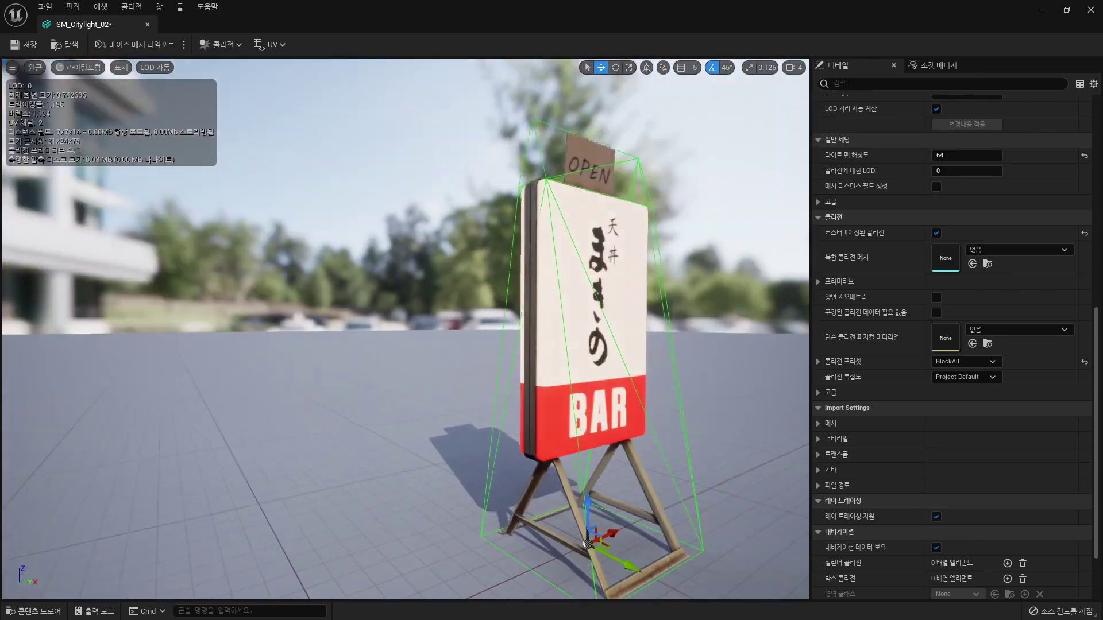
drag(422, 344, 422, 332)
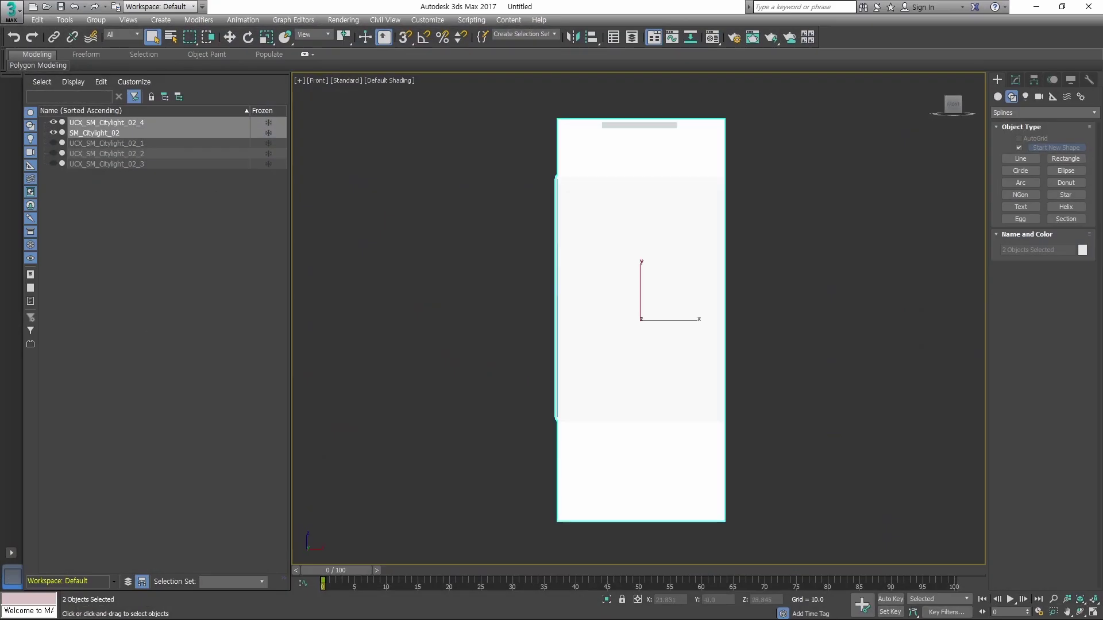
Nudge UCX_SM_Citylight_02_4 slightly left and convert it to an Editable Poly in wireframe.
drag(686, 337, 684, 336)
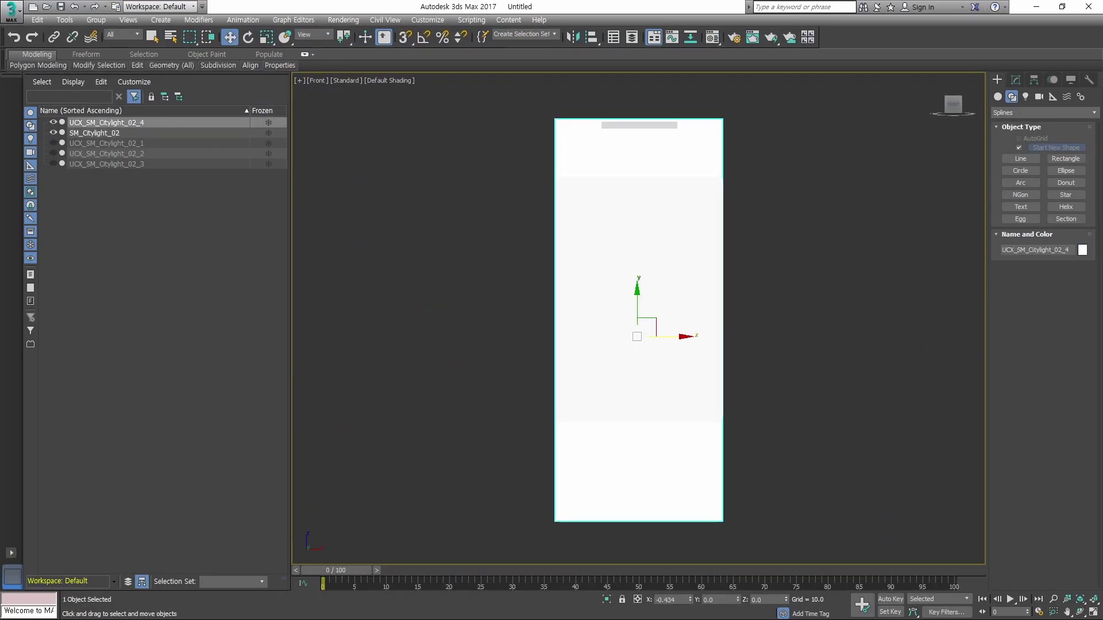
key(F3)
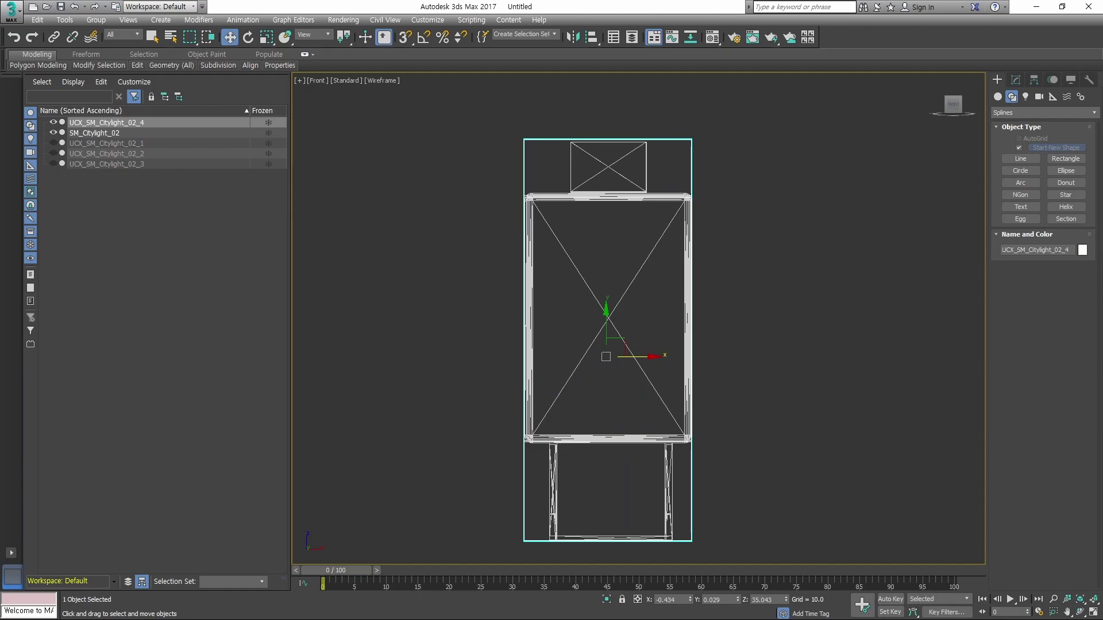
right_click(532, 178)
mouse_move(592, 307)
click(671, 315)
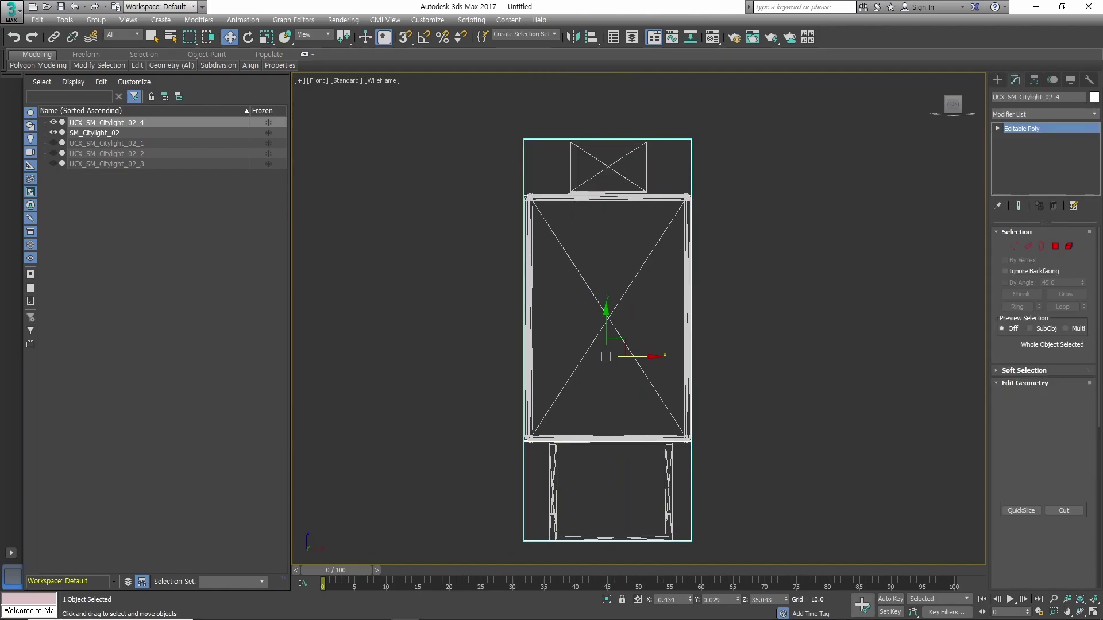
Enter Edge mode and select the edges along the hull's right side, back in shaded view.
key(2)
click(691, 345)
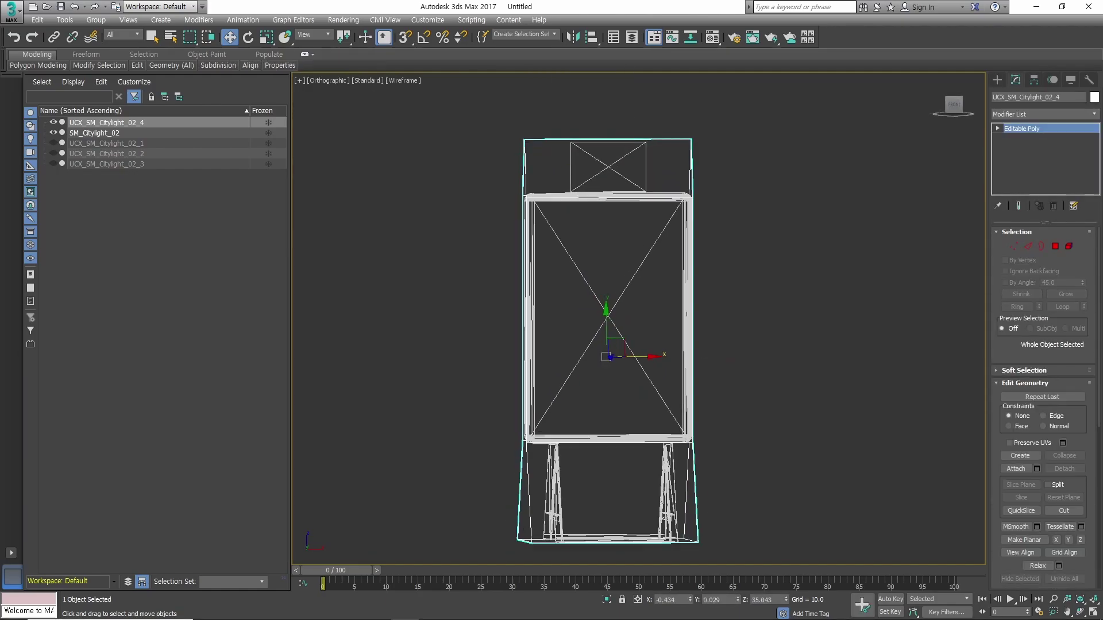
alt+middle_drag(609, 315, 623, 304)
key(F3)
scroll(574, 230, up, 3)
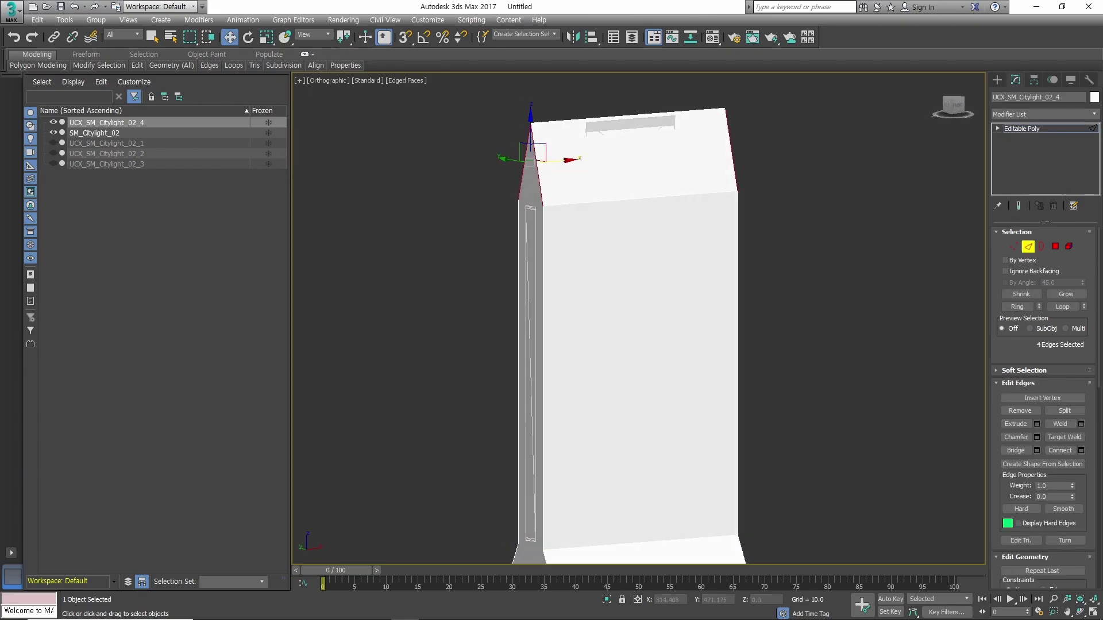